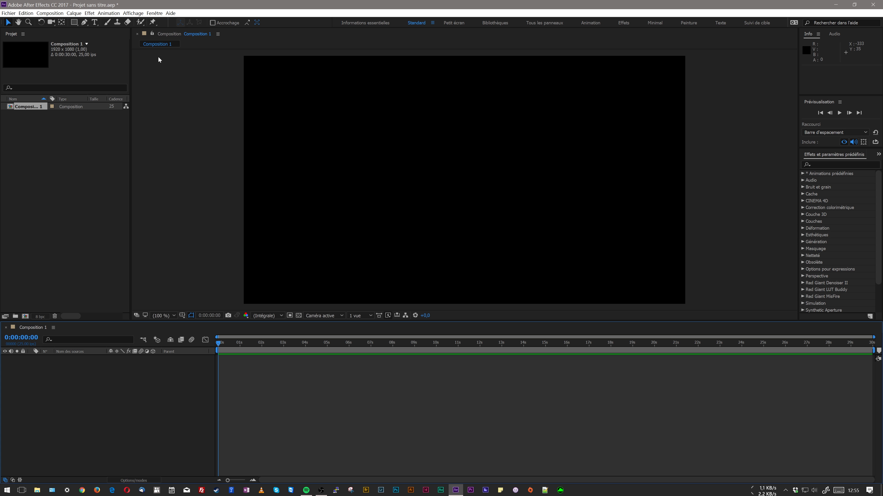
Step: Start a new solid layer and set its color to blue 1522EC
left_click(89, 13)
mouse_move(78, 15)
mouse_move(34, 21)
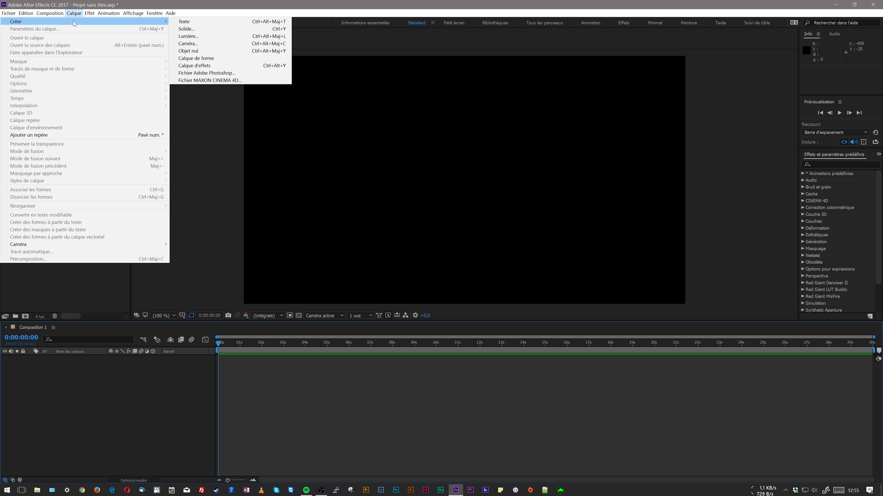
left_click(204, 29)
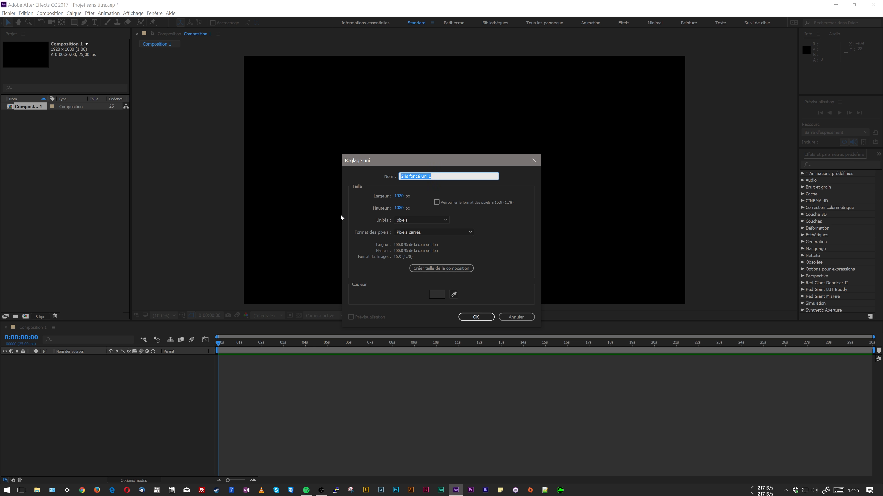
left_click(442, 293)
left_click_drag(472, 175, 670, 164)
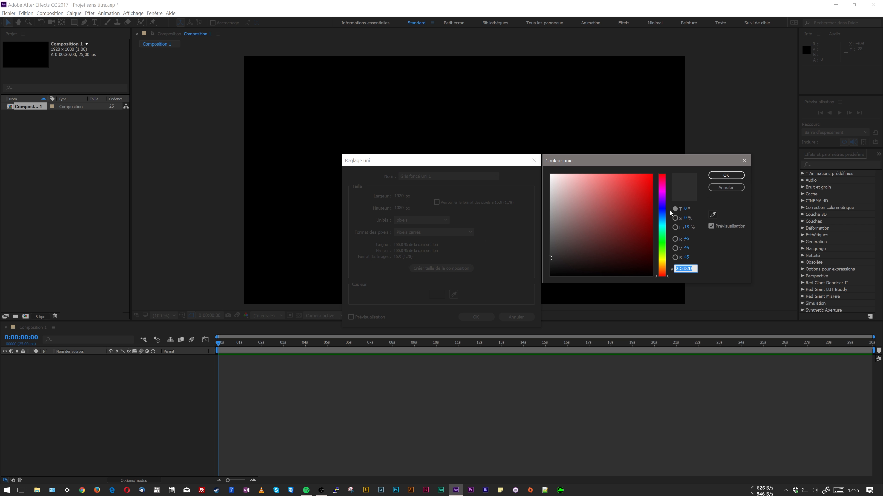
left_click_drag(664, 203, 662, 182)
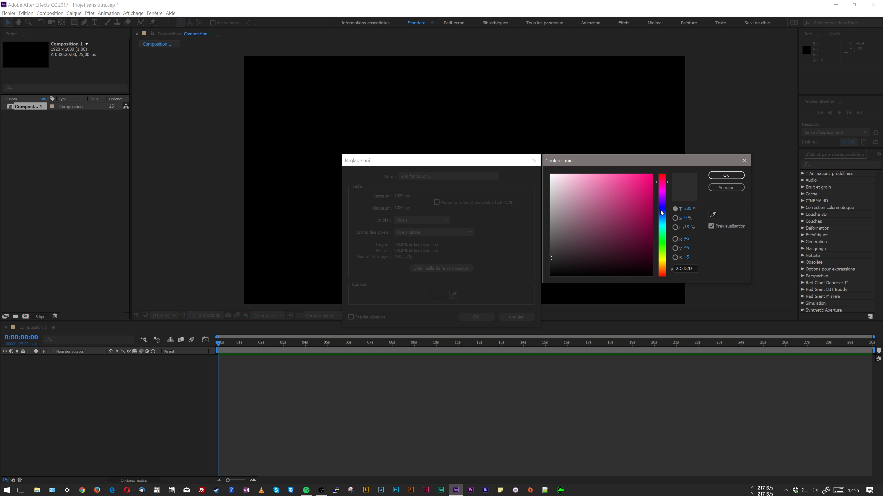
left_click(643, 181)
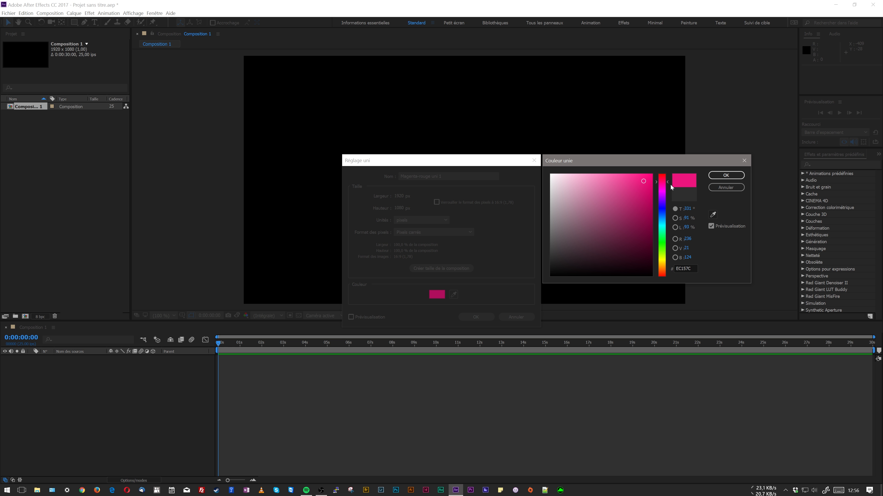
left_click_drag(667, 180, 662, 172)
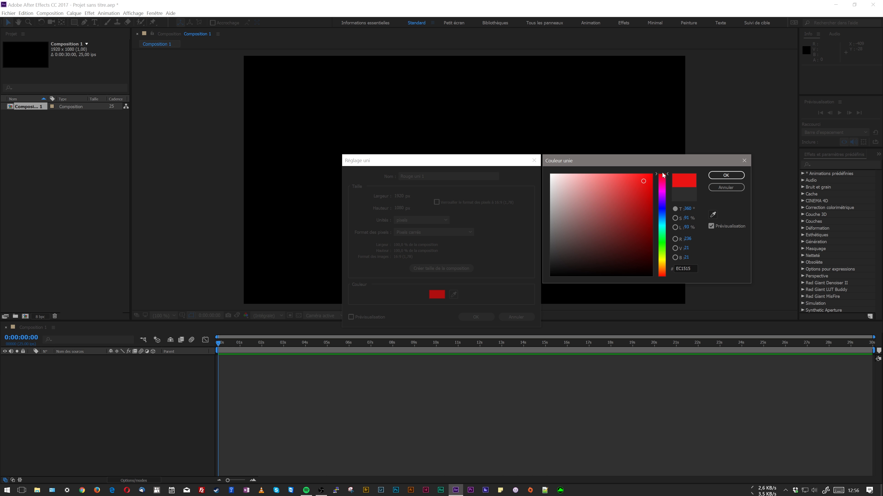
left_click(656, 209)
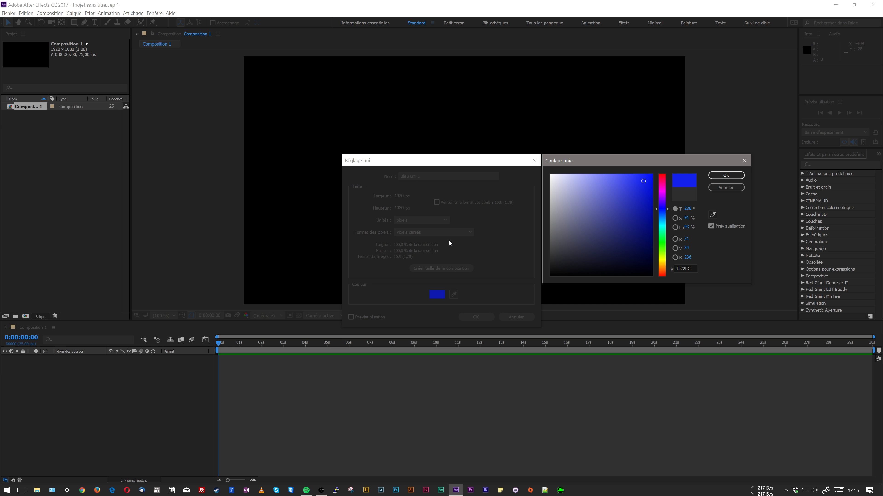
left_click(726, 175)
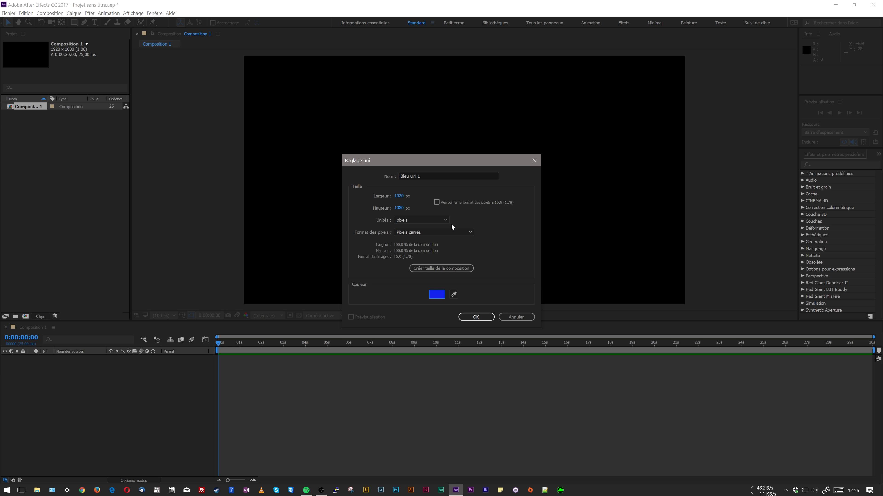
Step: Set the blue solid's width and height to 500 px each and create the layer
left_click(401, 197)
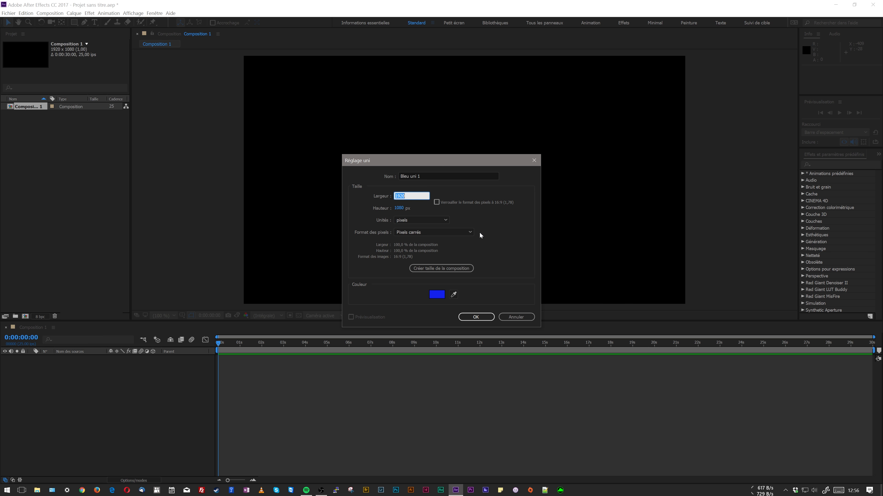
type("500")
key("Tab")
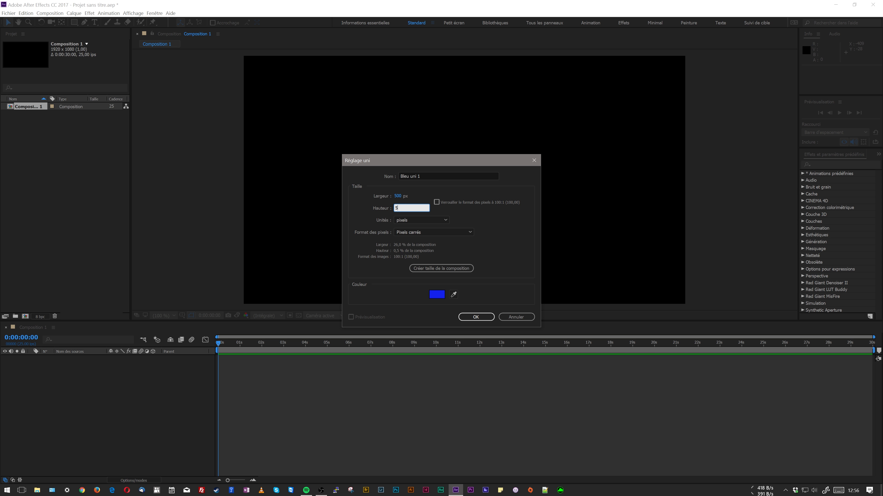
type("500")
left_click(448, 242)
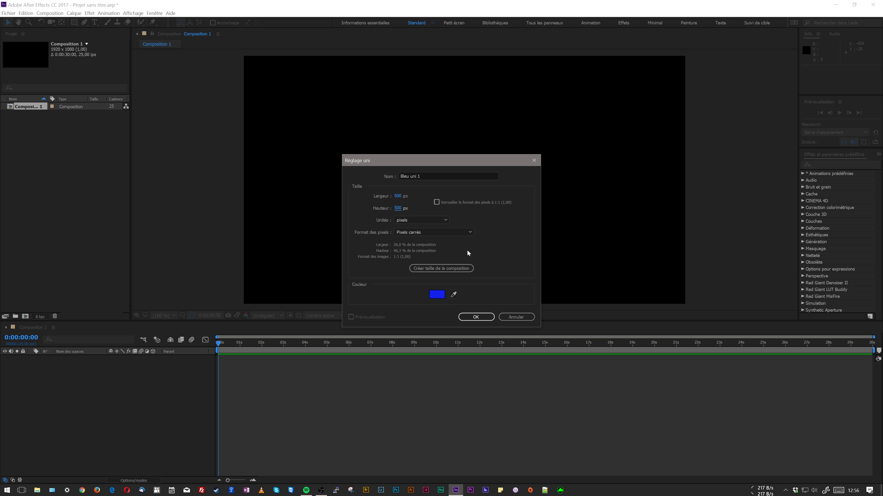
left_click(475, 316)
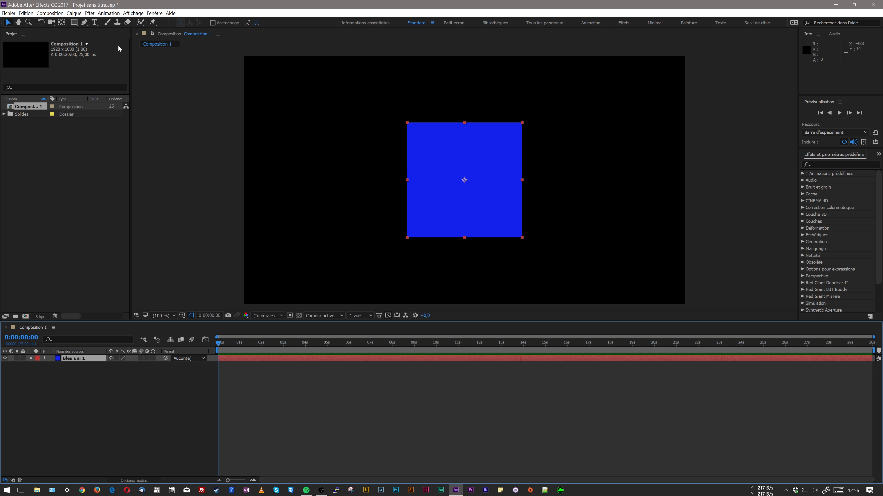
Step: Create a second 500 by 500 px solid layer colored pure red
left_click(74, 13)
mouse_move(77, 26)
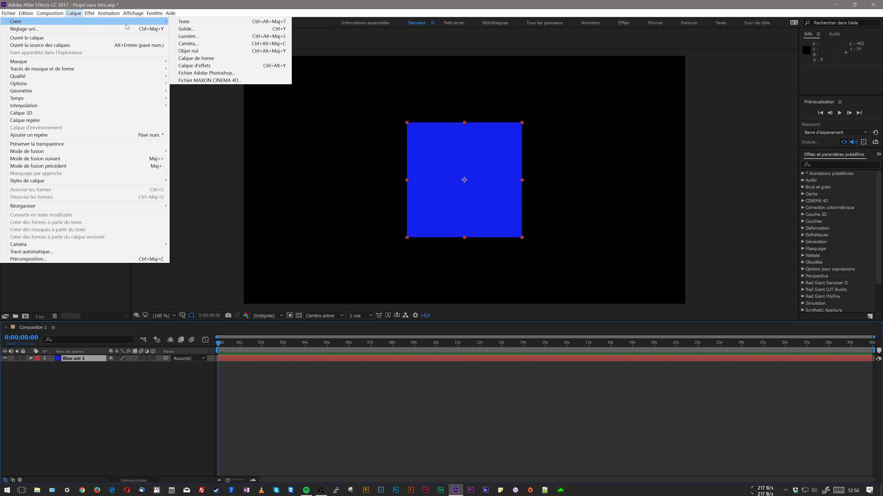
left_click(194, 28)
left_click_drag(454, 162, 610, 163)
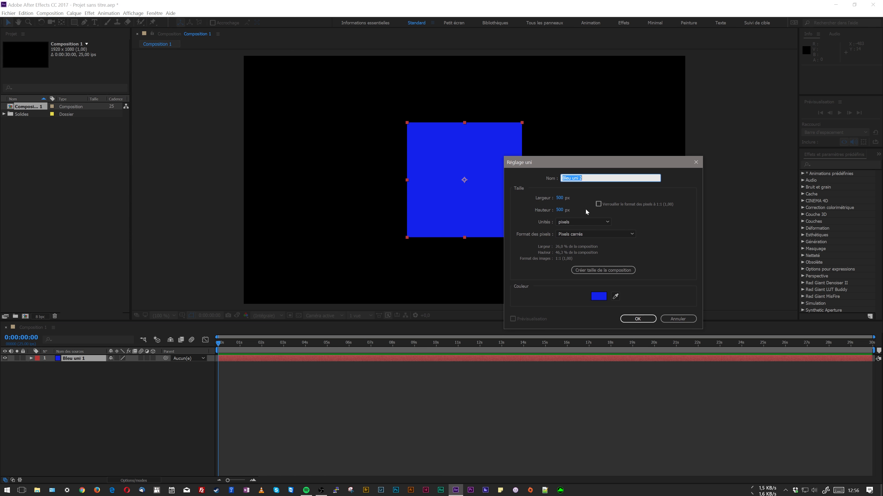
left_click(602, 297)
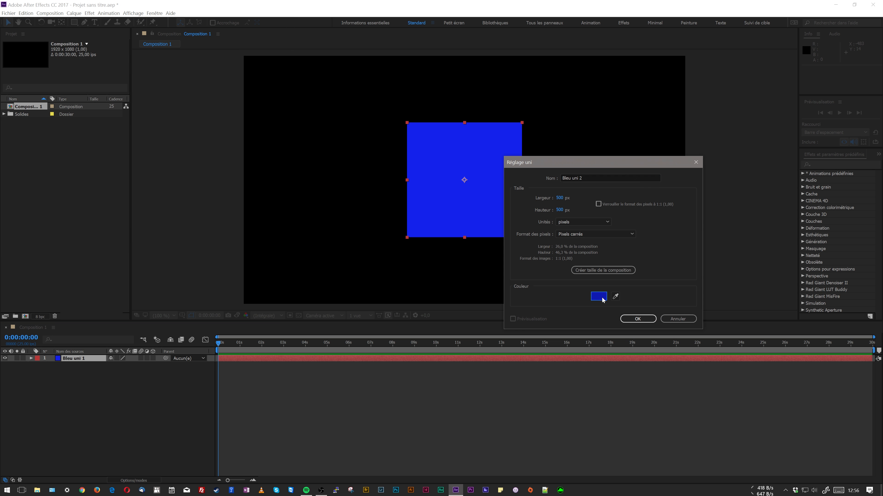
left_click(662, 175)
left_click(652, 174)
left_click(721, 176)
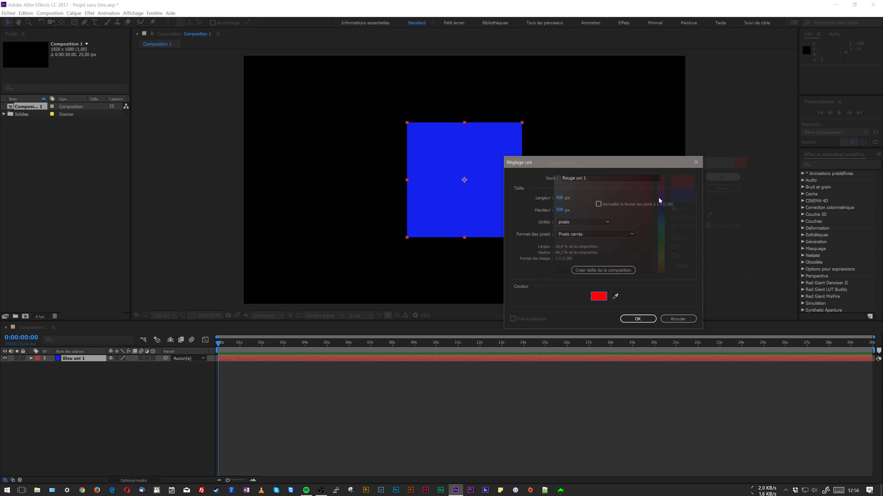
left_click(638, 319)
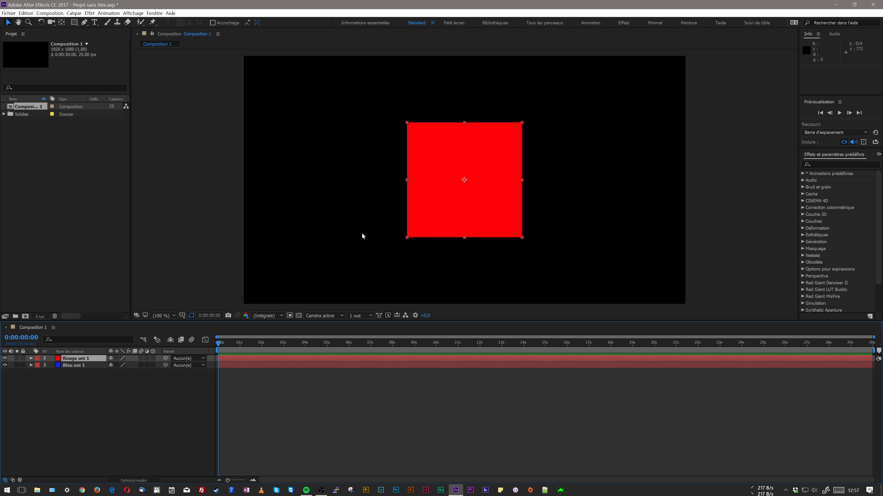
Step: Expand the transform properties of both the blue and the red solid layers
left_click(31, 365)
left_click(31, 358)
left_click(38, 379)
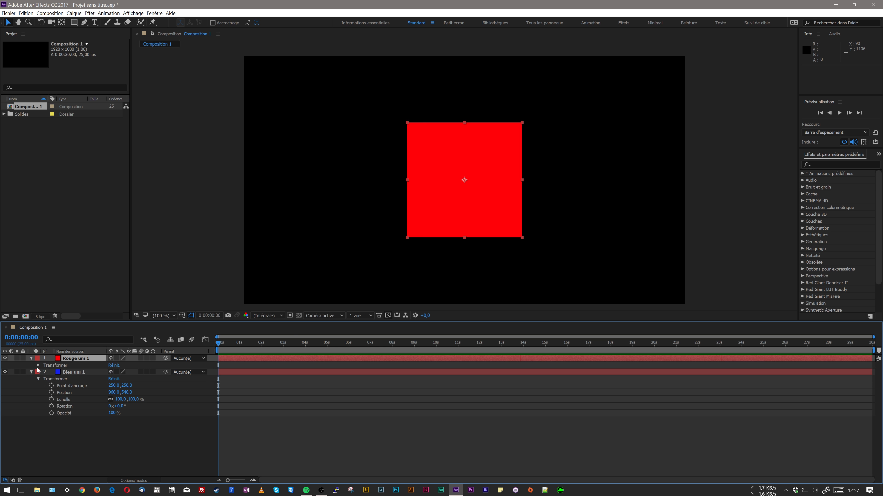
left_click(39, 365)
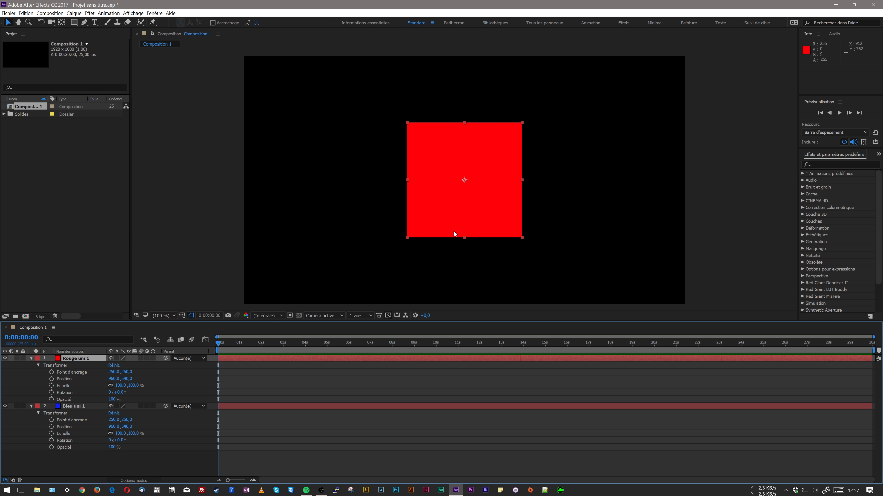
Step: Offset the red square to about position 1023, 498 and reorder the layers so Bleu uni 1 is above Rouge uni 1
left_click_drag(453, 231, 477, 231)
left_click_drag(500, 201, 471, 228)
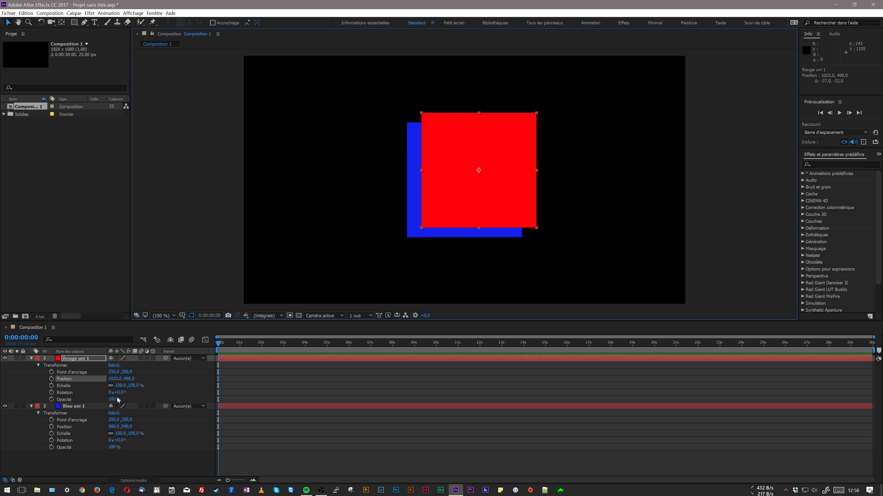
left_click(68, 408)
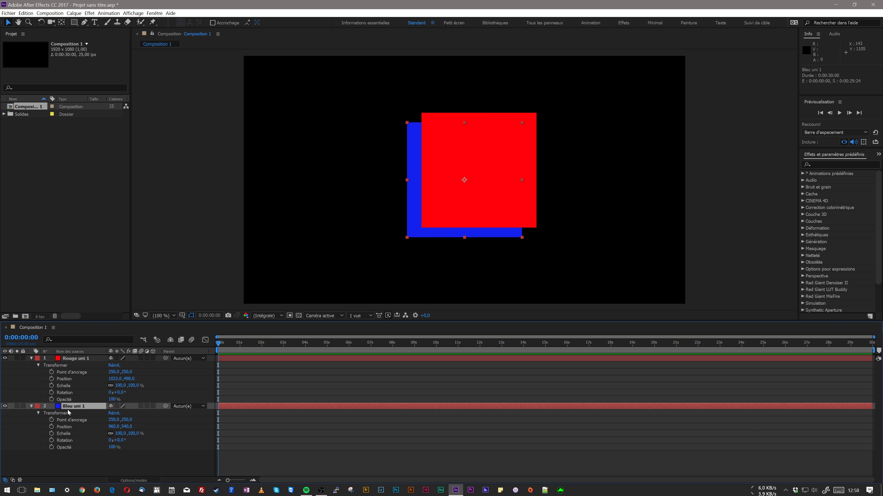
left_click_drag(69, 411, 89, 360)
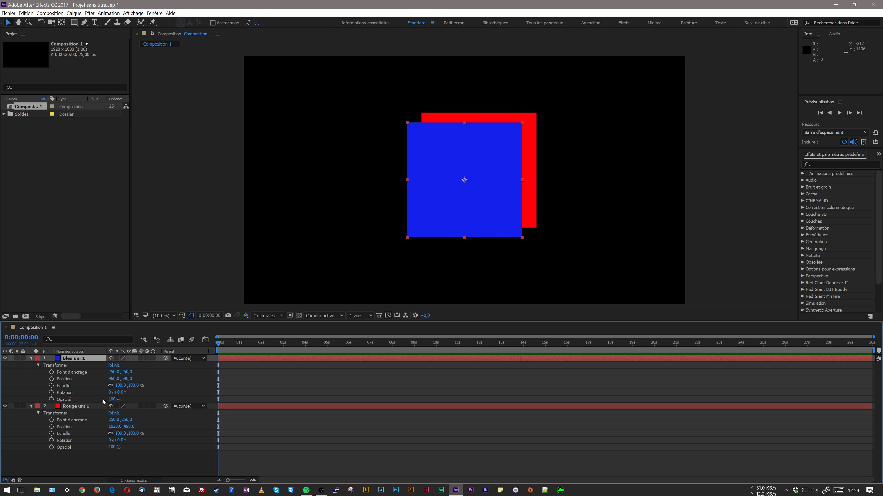
Step: Try out the blue layer's opacity and toggle the composition's transparency grid on and off
left_click_drag(111, 399, 144, 393)
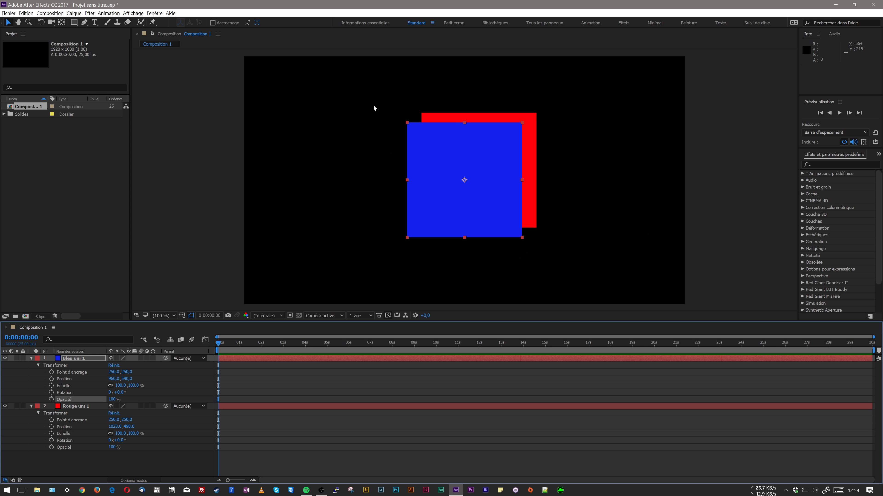
left_click(299, 316)
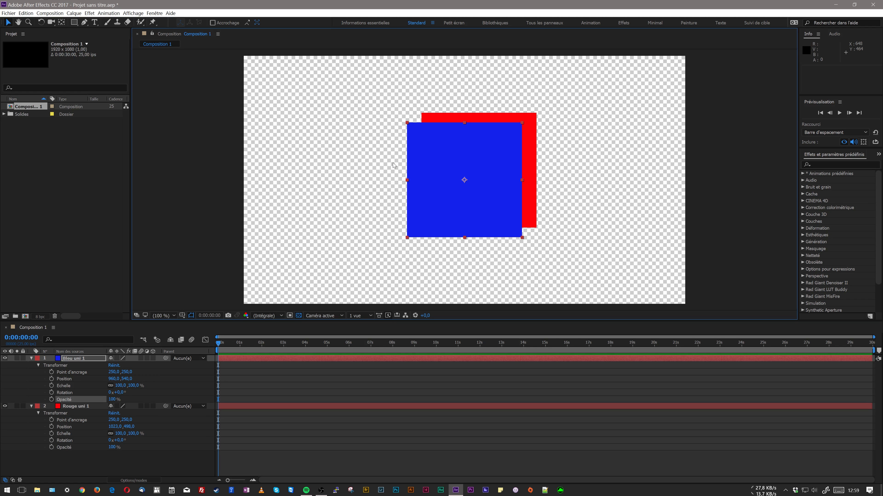
left_click(298, 316)
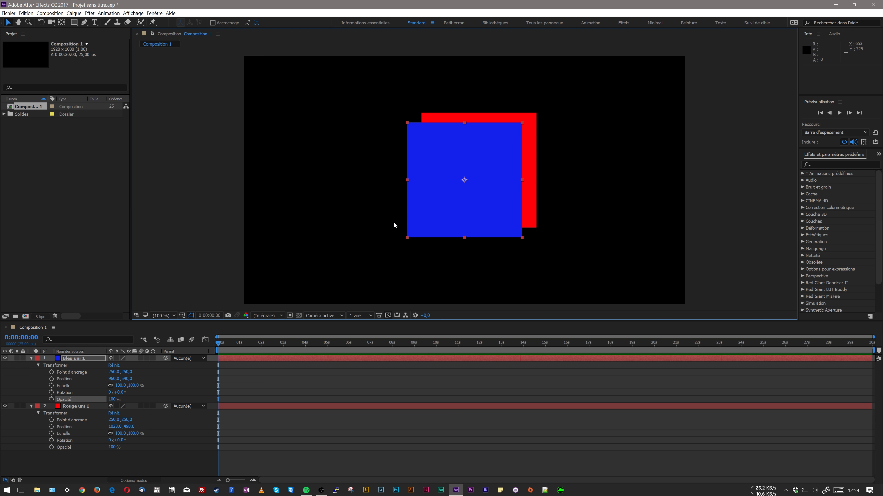
left_click(299, 315)
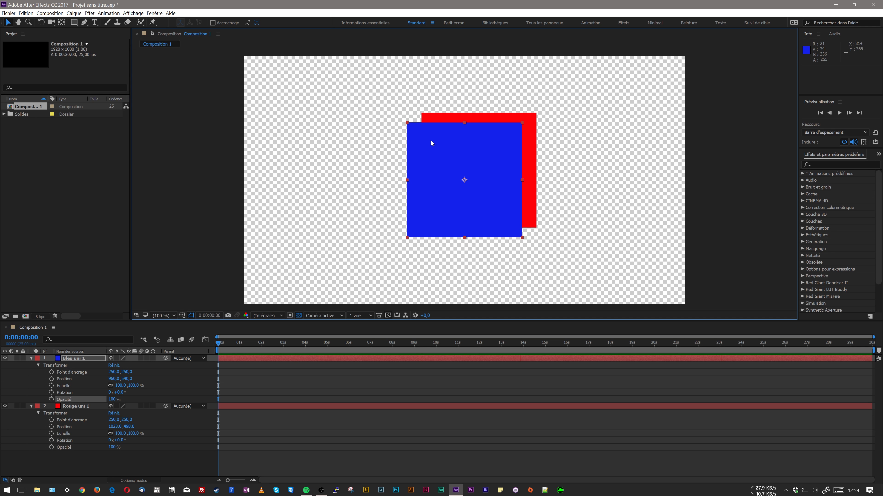
left_click(298, 315)
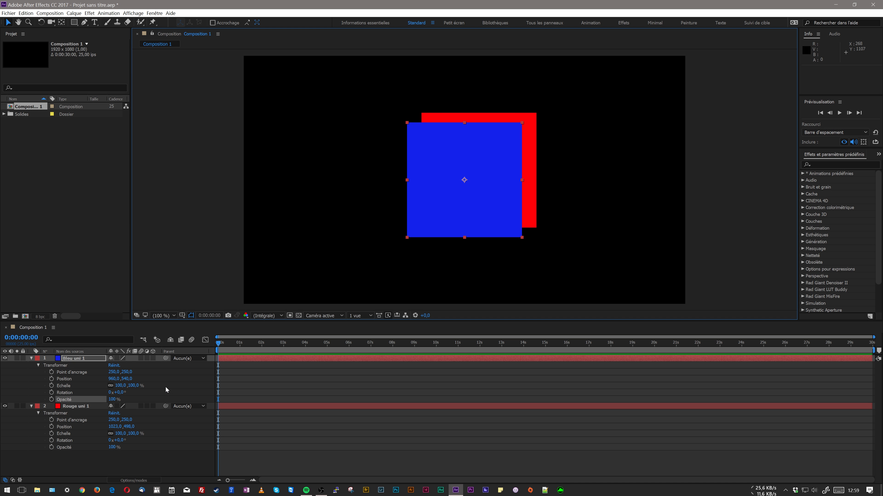
left_click(124, 459)
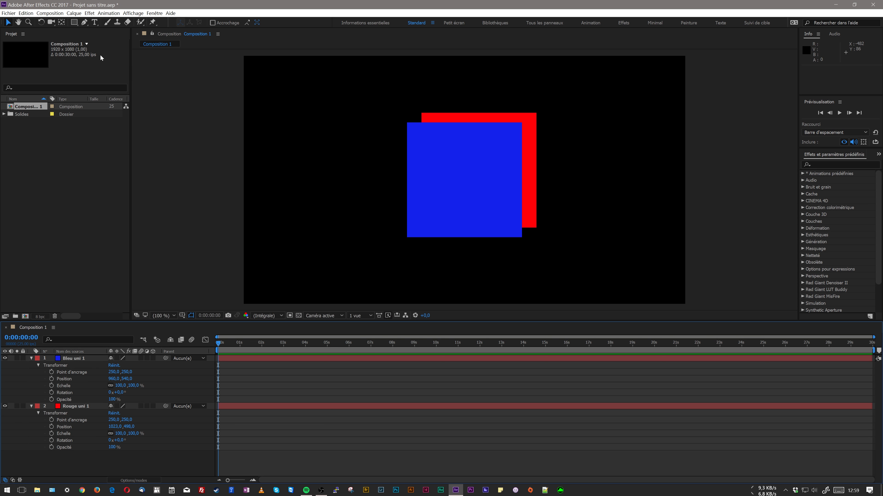
Step: Create a black solid at the composition's size and place it beneath the blue and red layers
left_click(74, 13)
mouse_move(82, 21)
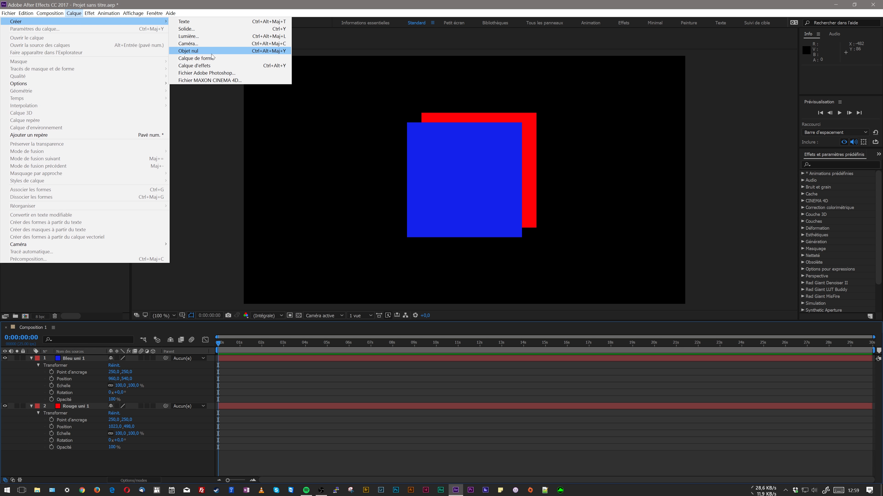
left_click(226, 29)
left_click(603, 297)
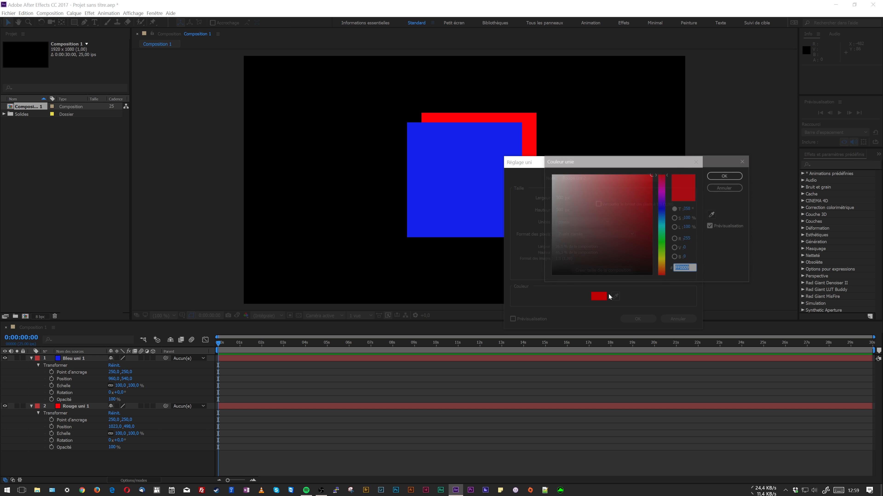
left_click_drag(585, 226, 527, 291)
left_click(725, 175)
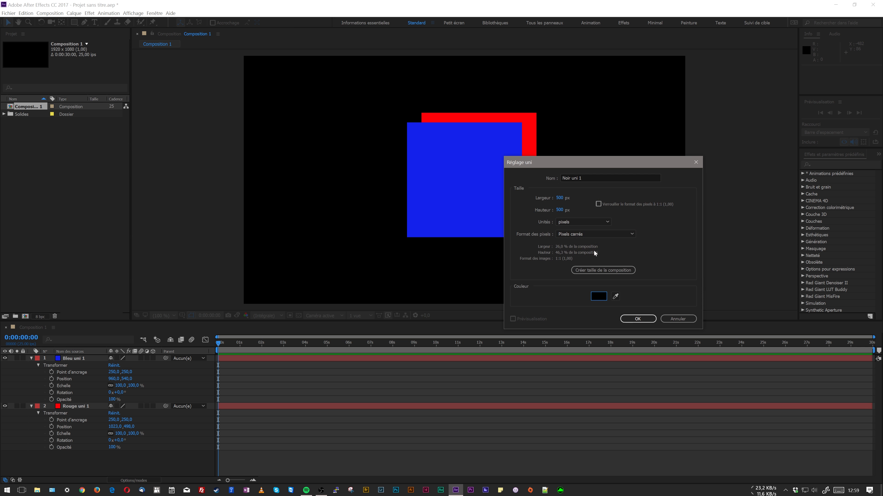
left_click(580, 270)
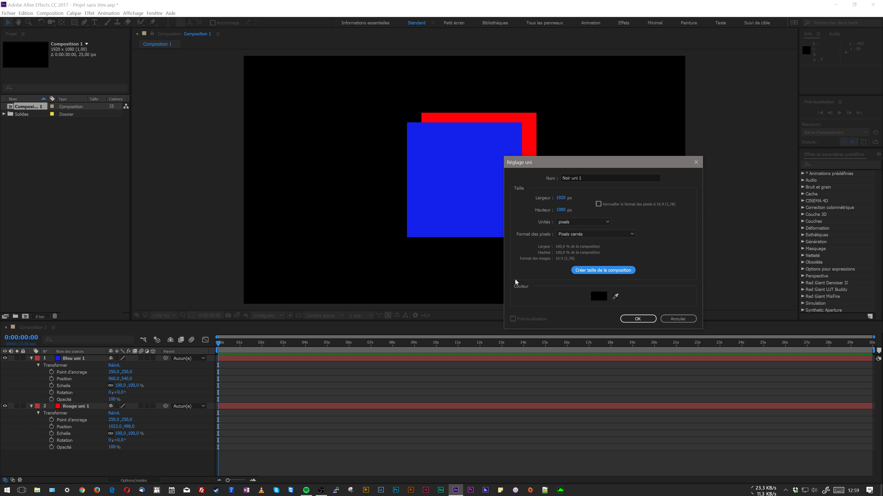
left_click(638, 319)
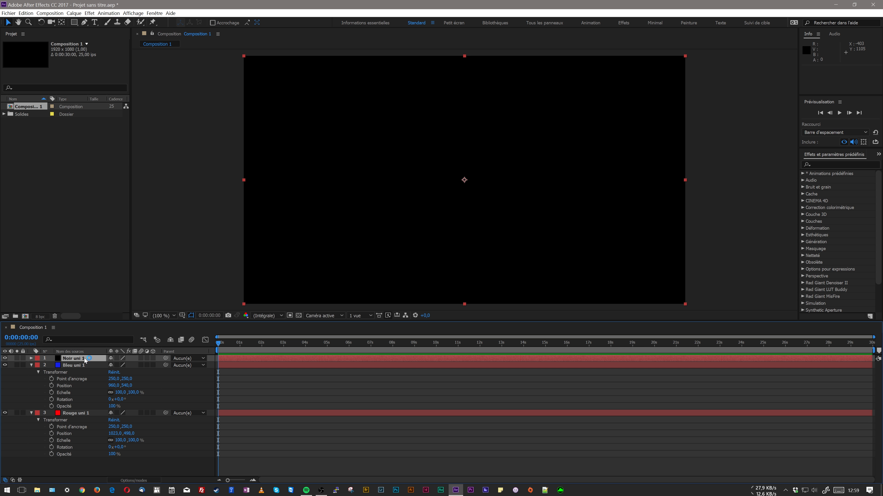
left_click_drag(84, 359, 94, 458)
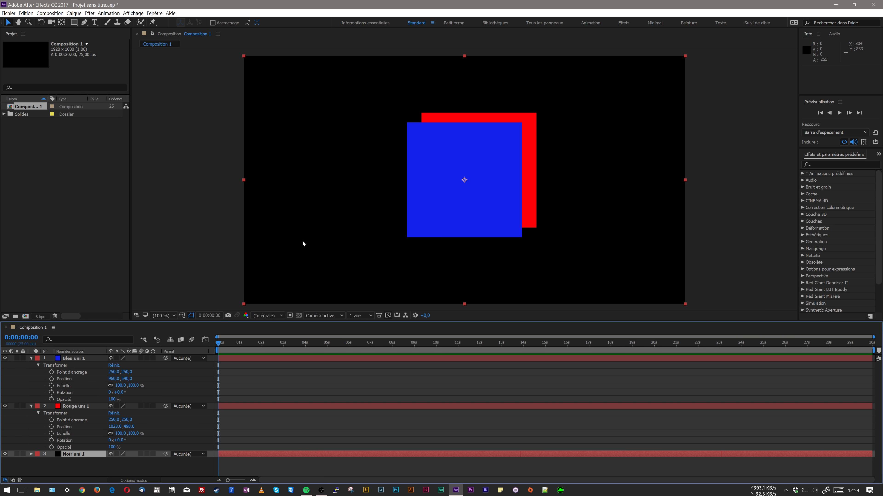
left_click(231, 226)
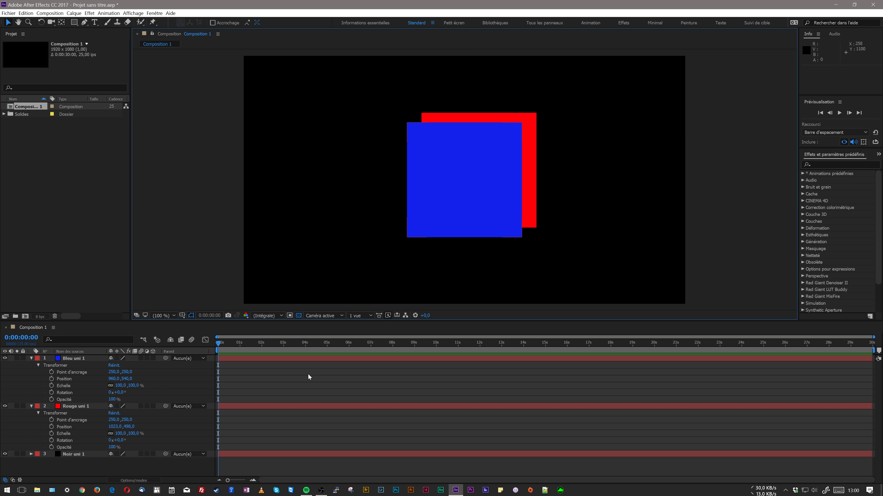
Step: Change the colour of the full-size black background solid to dark grey
left_click(298, 316)
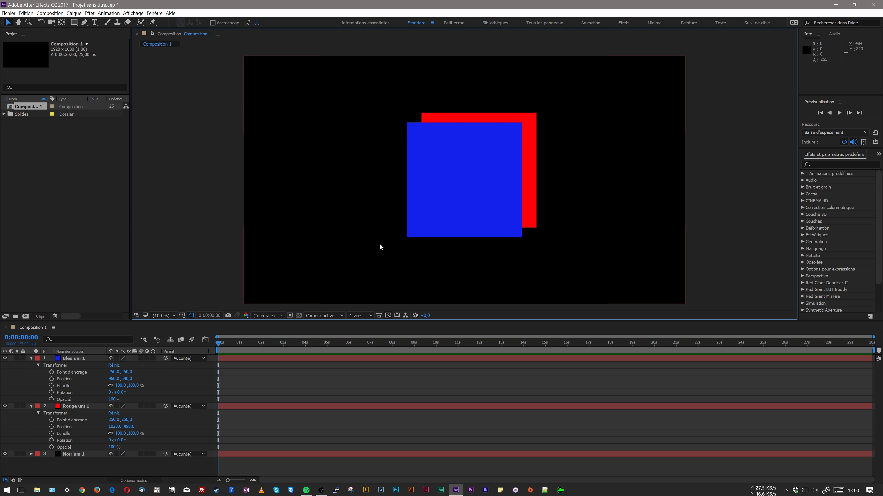
left_click(81, 454)
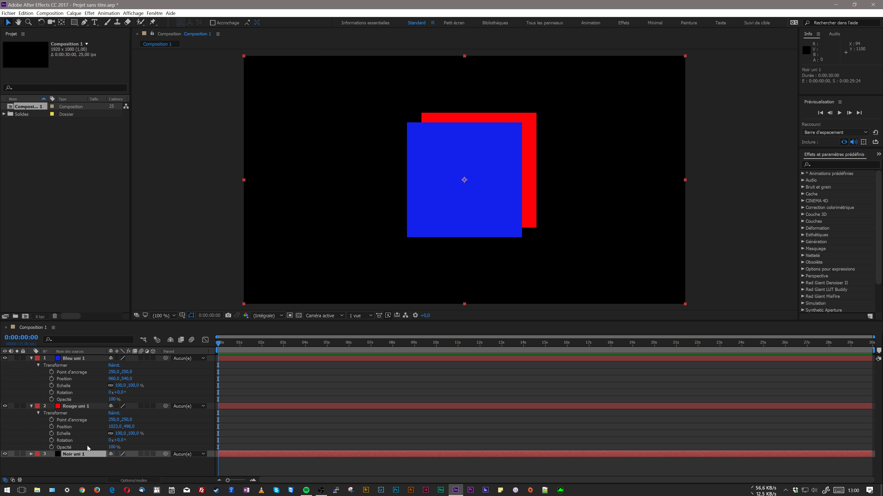
left_click(74, 13)
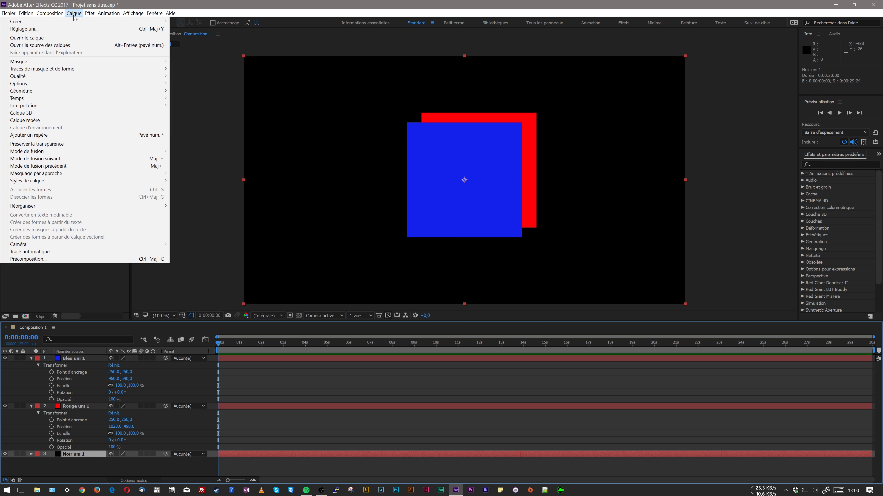
left_click(77, 29)
left_click_drag(398, 149, 227, 83)
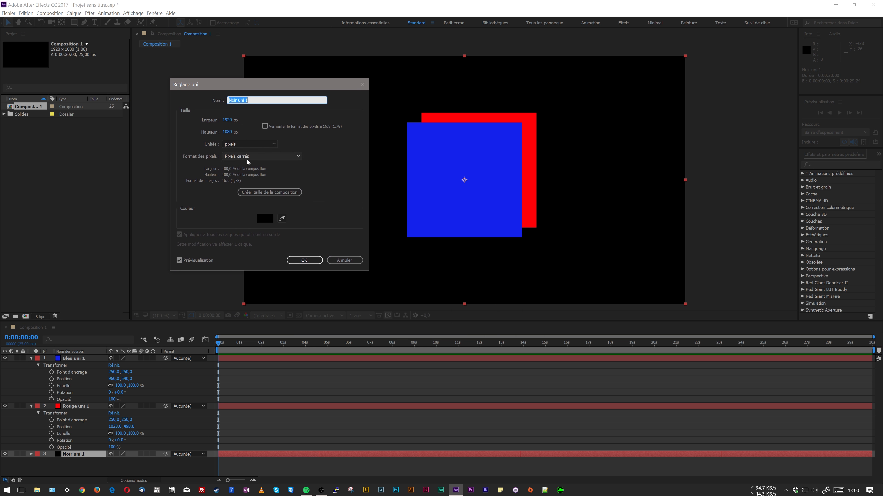
left_click(265, 218)
left_click_drag(580, 235, 517, 241)
left_click(718, 177)
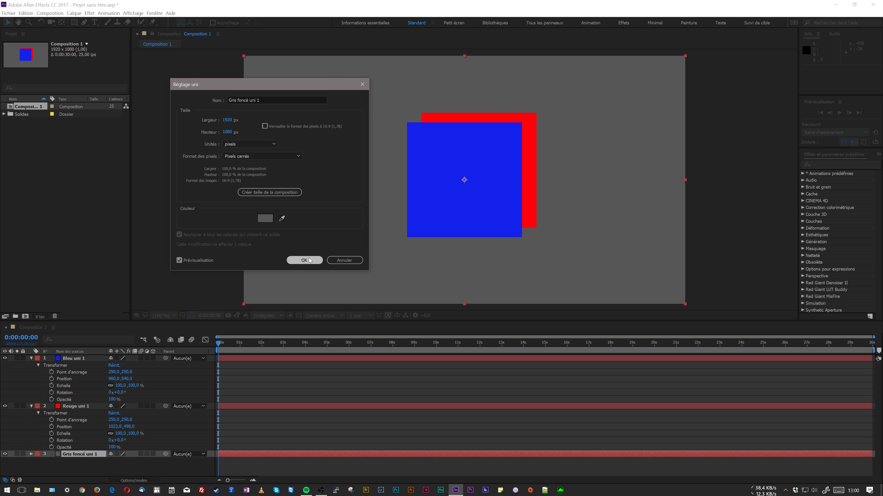
left_click(303, 260)
Step: Set the blue square's opacity to 50% and move it to about position 1151, 448
left_click(82, 359)
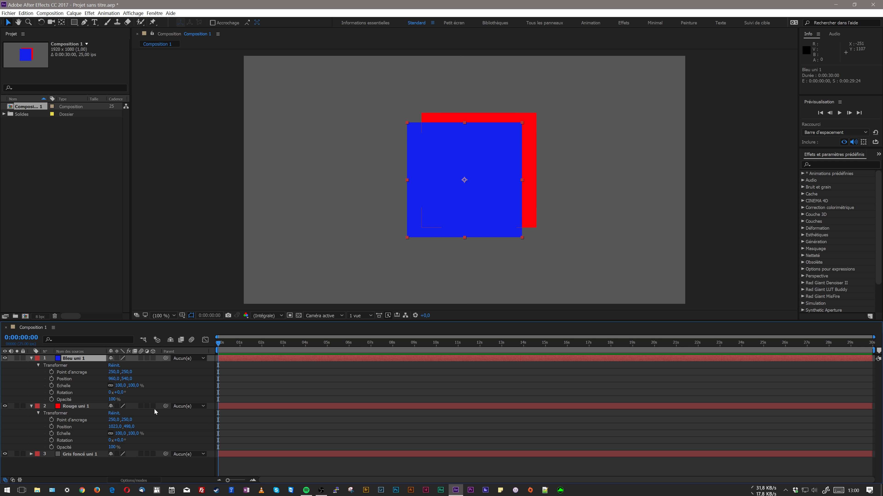
left_click(113, 399)
left_click_drag(113, 400, 96, 400)
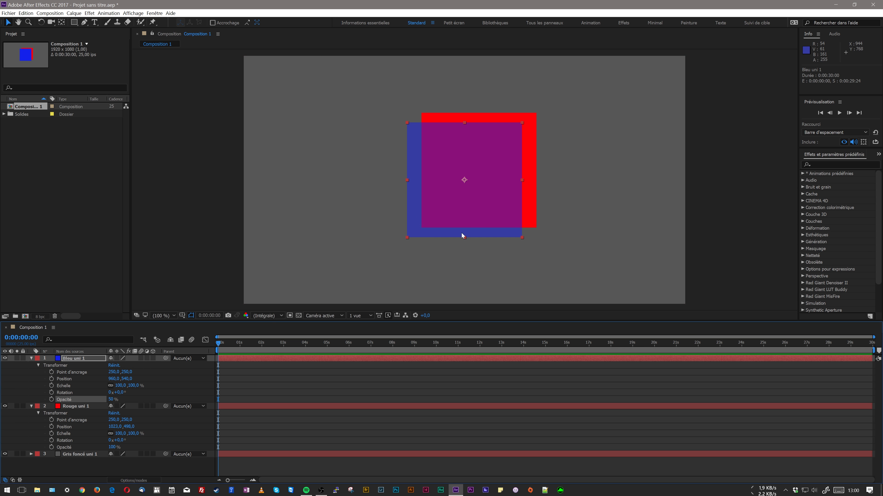
left_click_drag(461, 234, 530, 184)
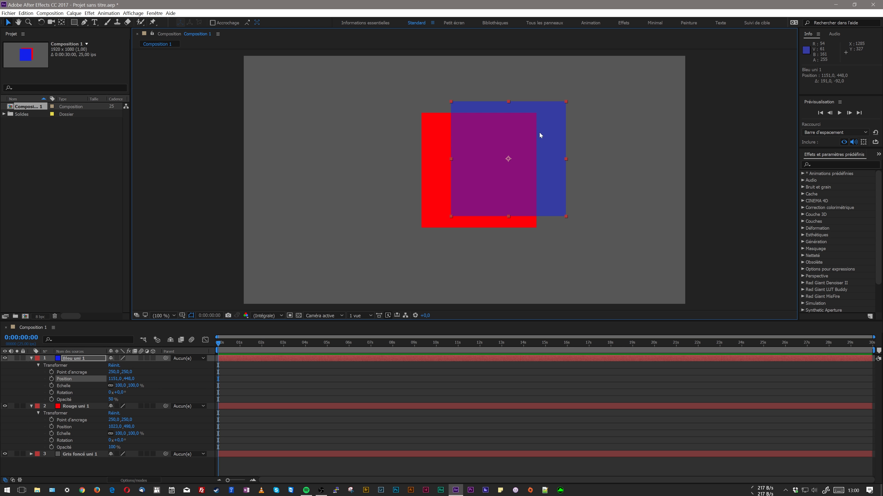
Step: Set the red square's opacity to 50%
left_click(75, 406)
left_click_drag(113, 447, 94, 447)
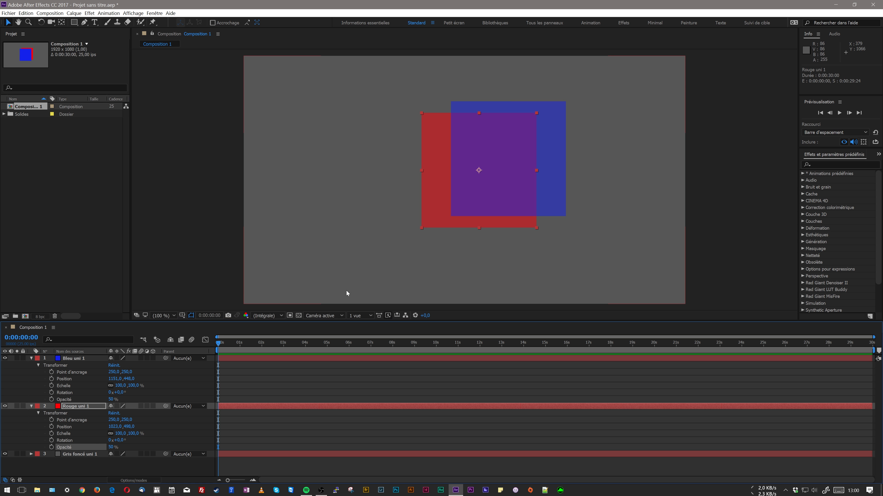
left_click(433, 180)
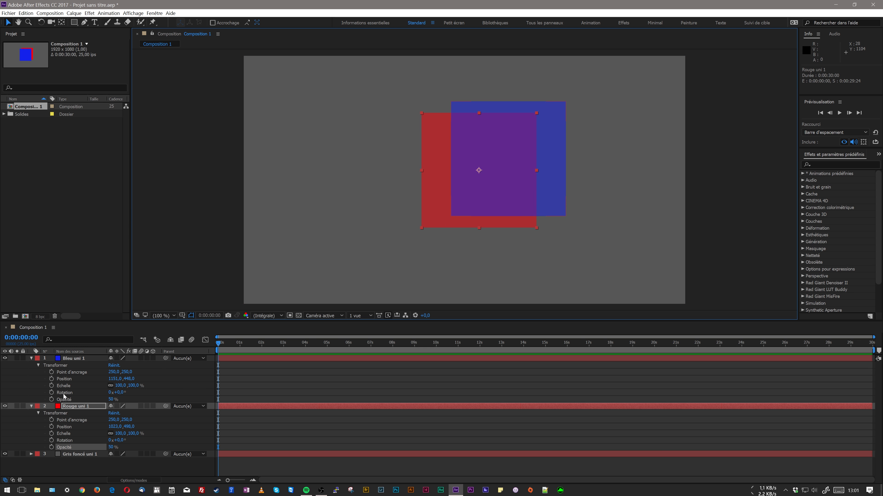
Step: Change the red solid's colour to orange FF8C00 in its solid settings
left_click(64, 407)
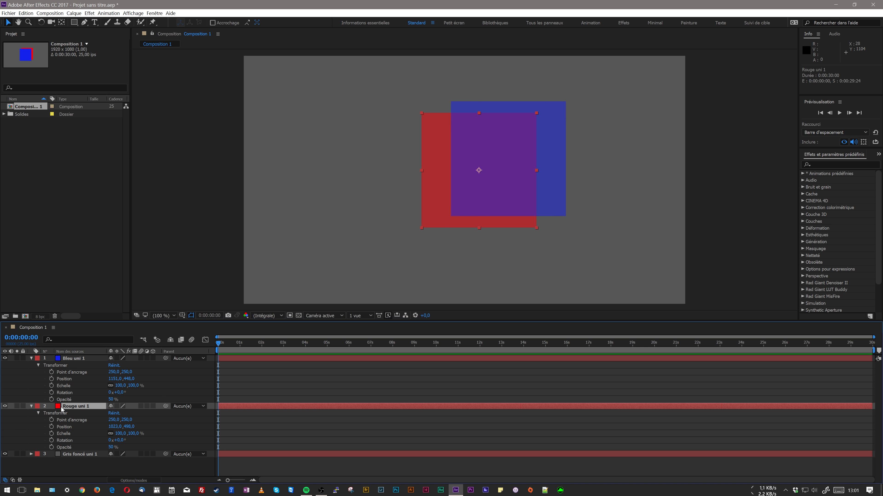
left_click(73, 14)
left_click(83, 28)
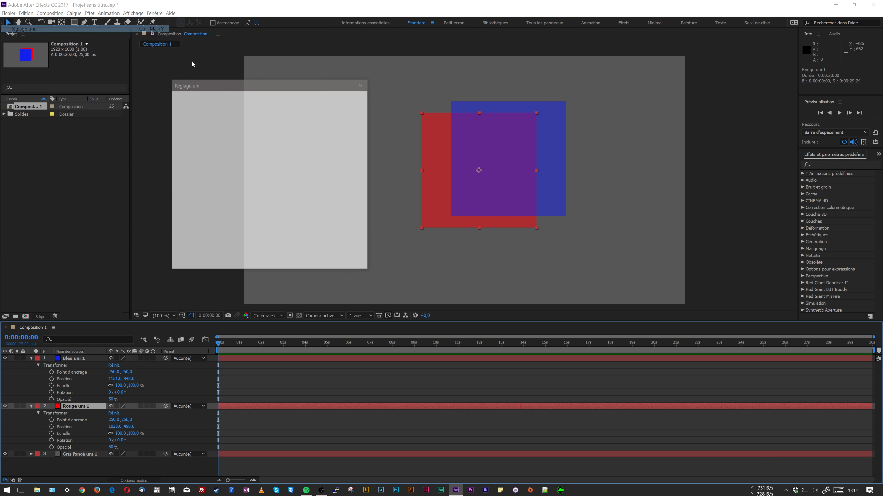
left_click(265, 218)
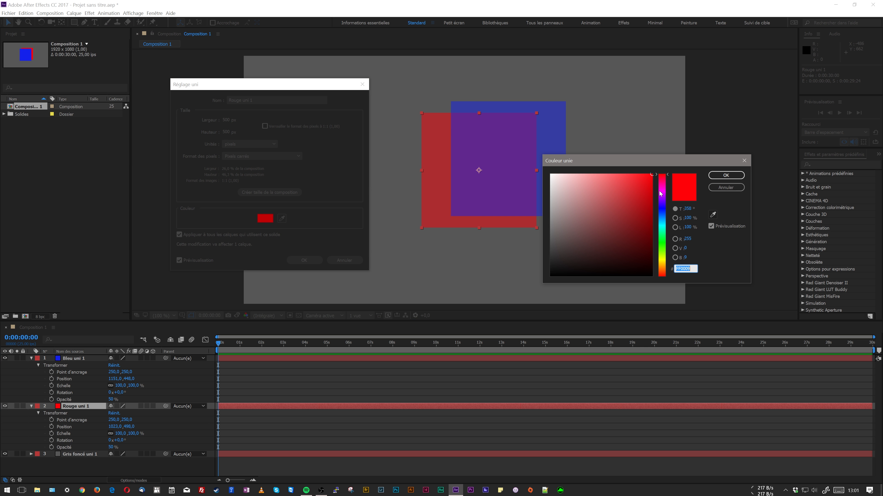
left_click_drag(659, 279, 667, 269)
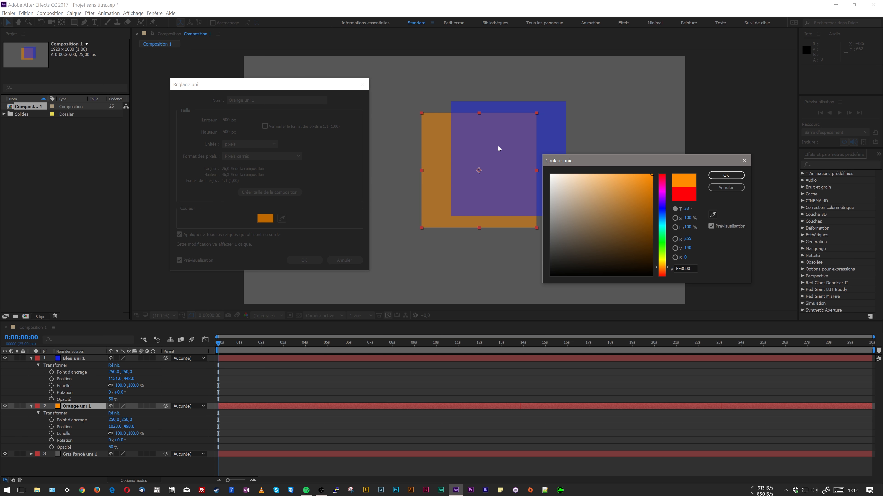
left_click(728, 176)
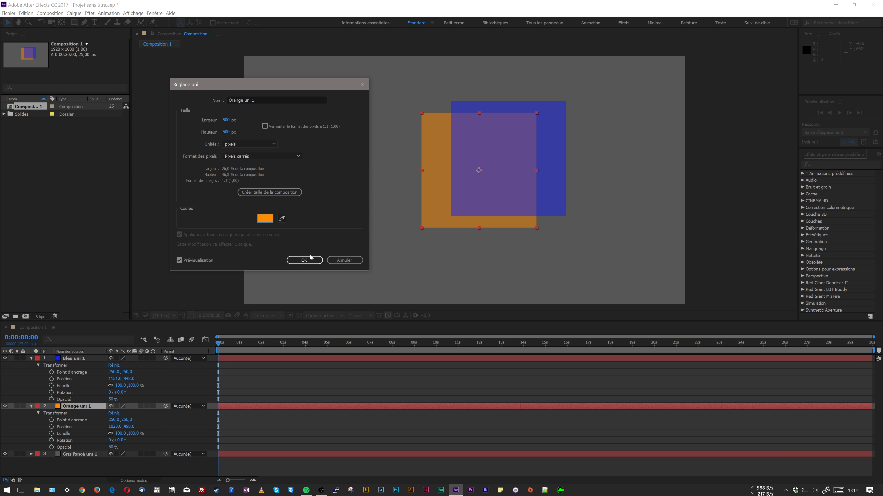
key("Return")
left_click(82, 453)
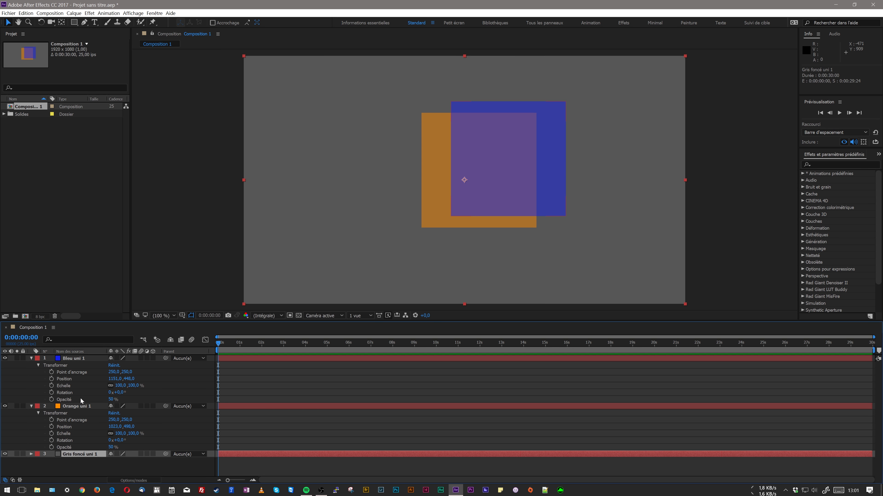
left_click(38, 365)
left_click(39, 379)
left_click(38, 379)
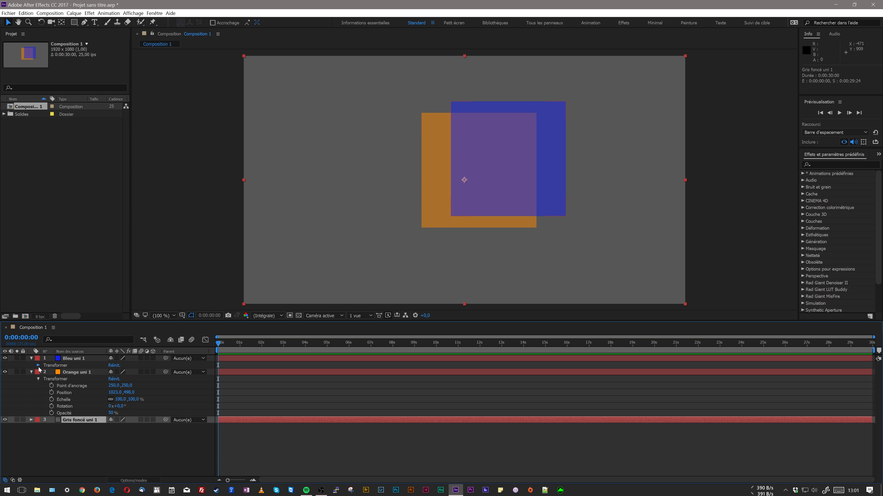
left_click(38, 365)
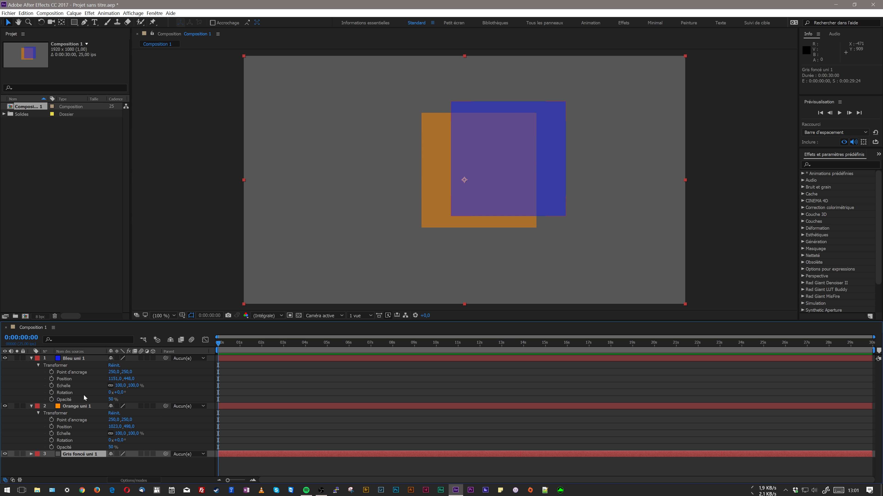
Step: Set the opacity of both the blue and the orange square to 100%
left_click(70, 359)
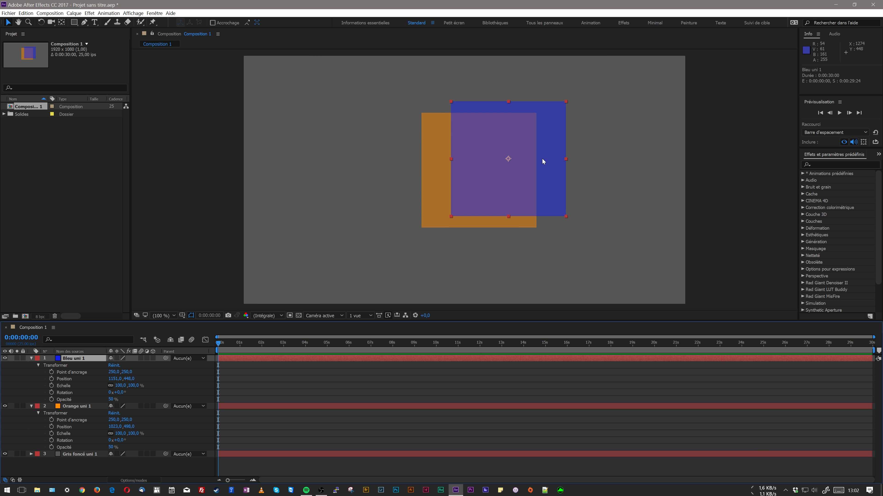
left_click_drag(112, 400, 136, 449)
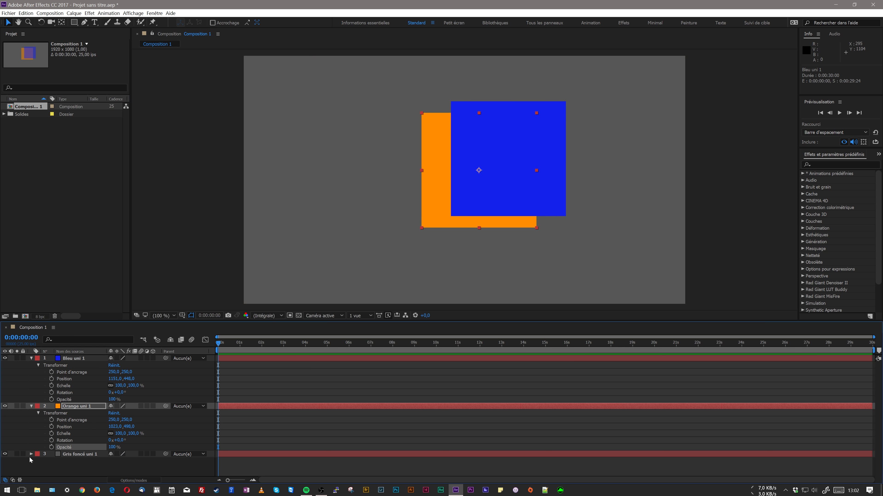
Step: Try changing the blue layer's anchor point X value to 236, then undo the change
left_click(72, 373)
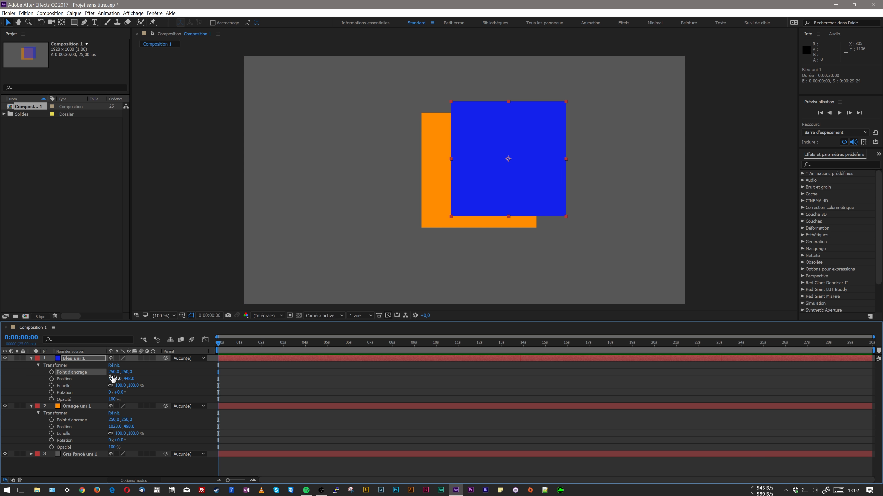
mouse_move(115, 373)
left_mouse_down()
mouse_move(214, 374)
mouse_move(101, 367)
left_mouse_up()
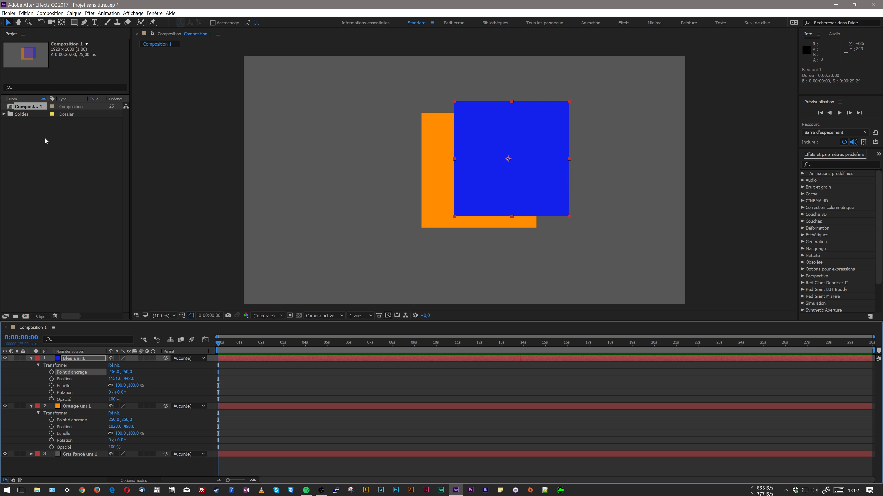
left_click(25, 13)
left_click(24, 21)
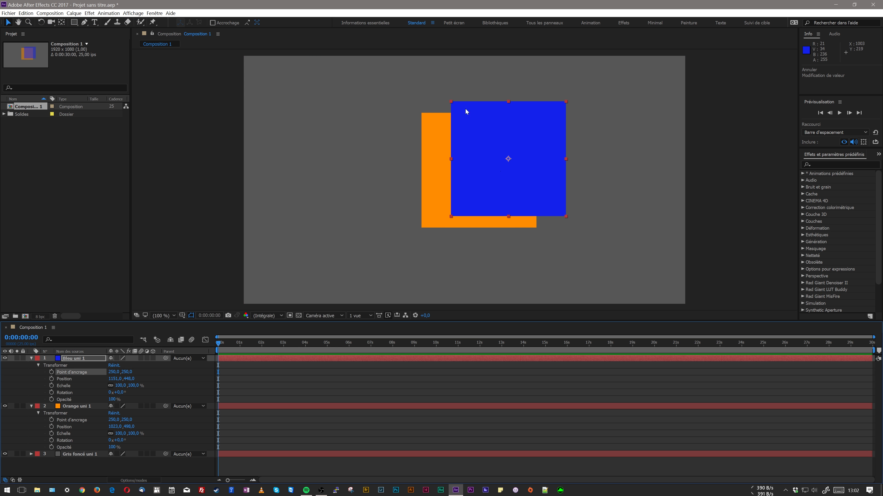
Step: Shift the blue square's anchor point to about 252, 249 with the Pan Behind tool and undo the shift
left_click(62, 23)
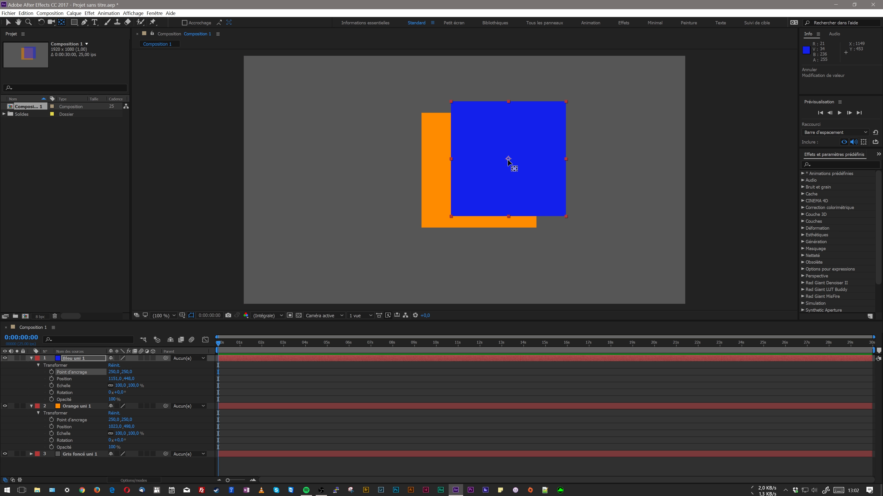
mouse_move(508, 160)
left_mouse_down()
mouse_move(454, 216)
mouse_move(509, 159)
left_mouse_up()
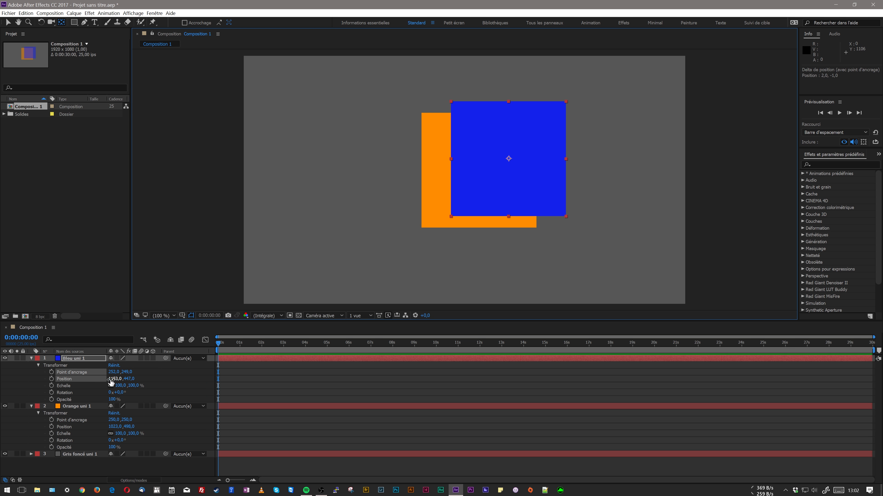
left_click(26, 13)
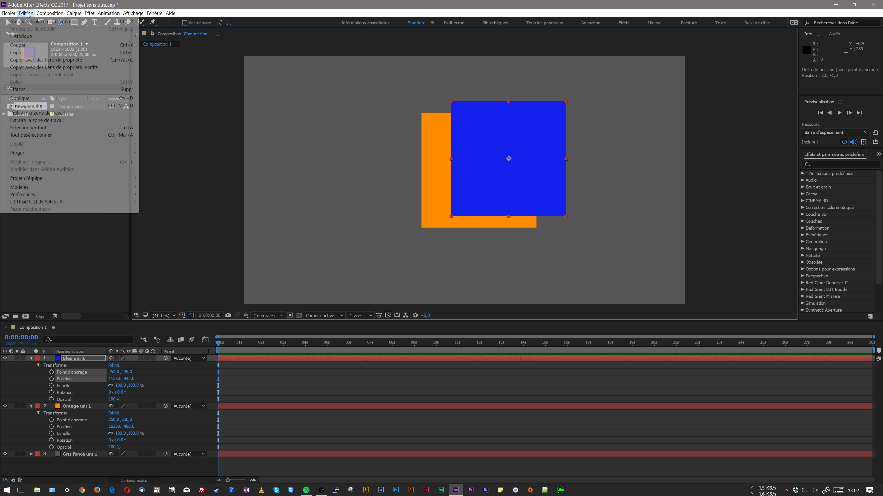
left_click(32, 21)
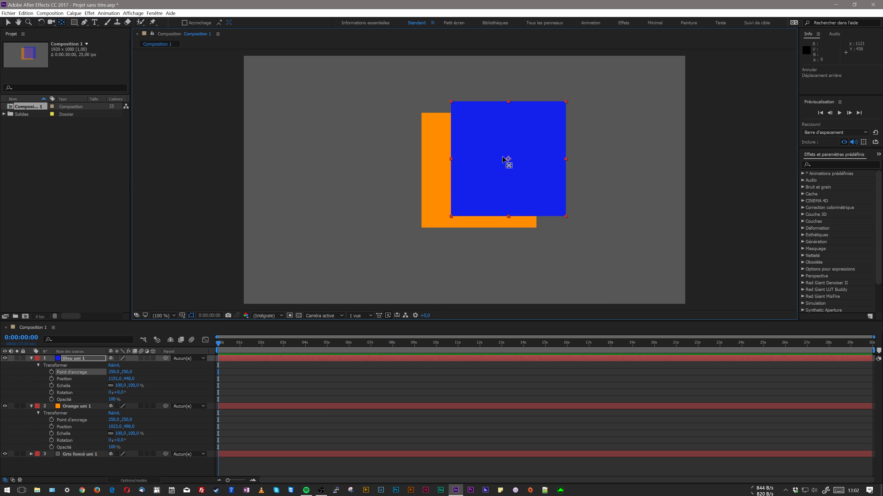
Step: Try moving the blue square's anchor point to its lower-left corner at about 4, 498 and rotating the square, then undo these changes
left_click_drag(508, 160, 453, 222)
left_click_drag(469, 178, 462, 214)
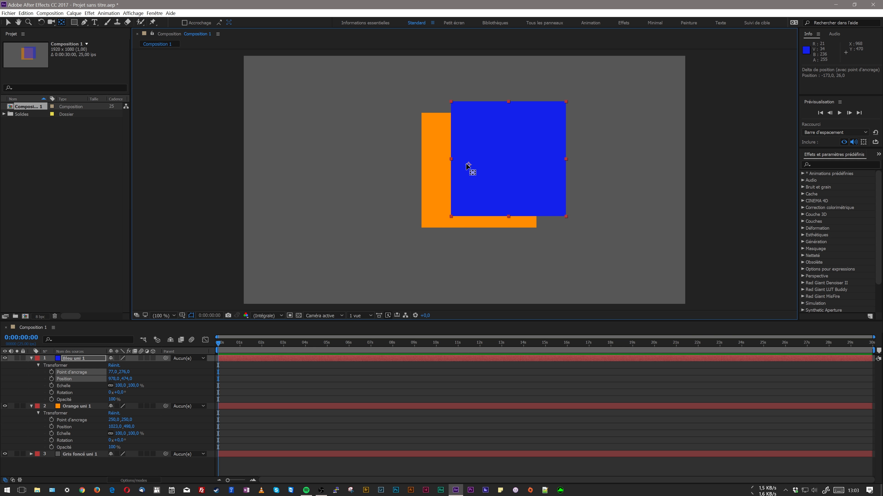
left_click_drag(469, 167, 450, 214)
left_click_drag(120, 392, 118, 392)
key("ctrl+z")
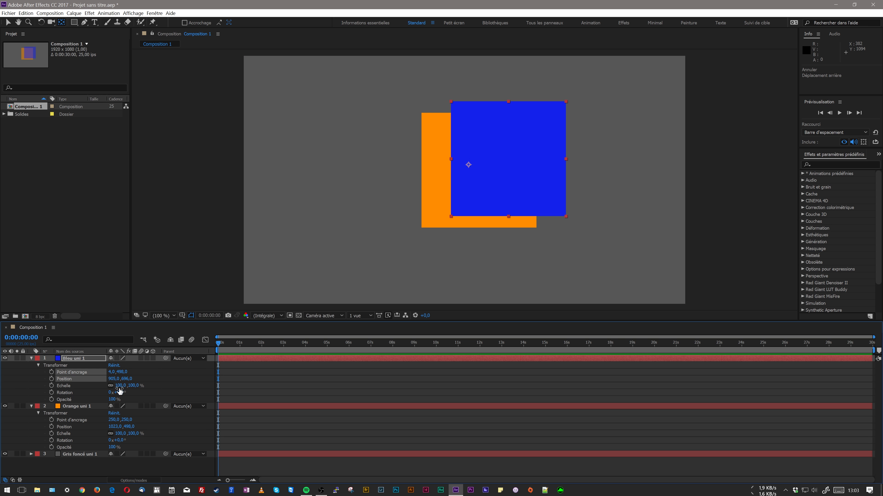
key("ctrl+z")
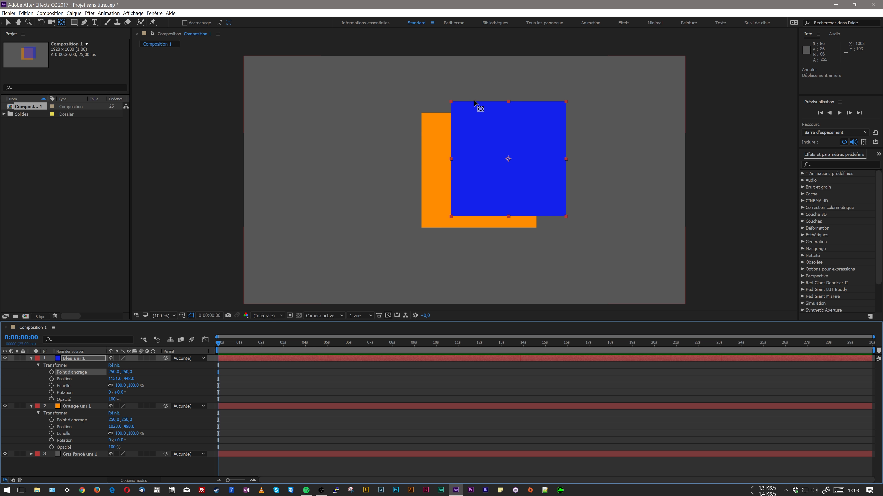
Step: Set the blue square's position to 0, 0
mouse_move(116, 380)
left_mouse_down()
mouse_move(106, 383)
mouse_move(144, 379)
mouse_move(110, 379)
left_mouse_up()
left_click(116, 379)
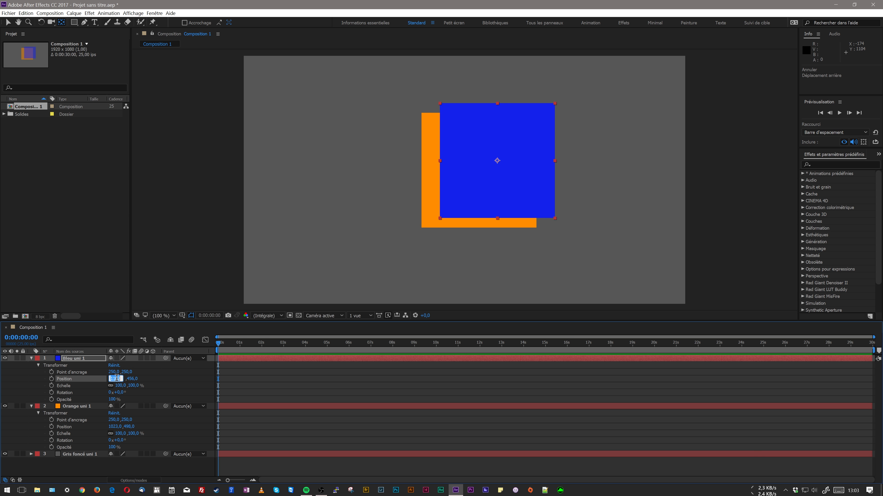
type("0")
left_click(127, 379)
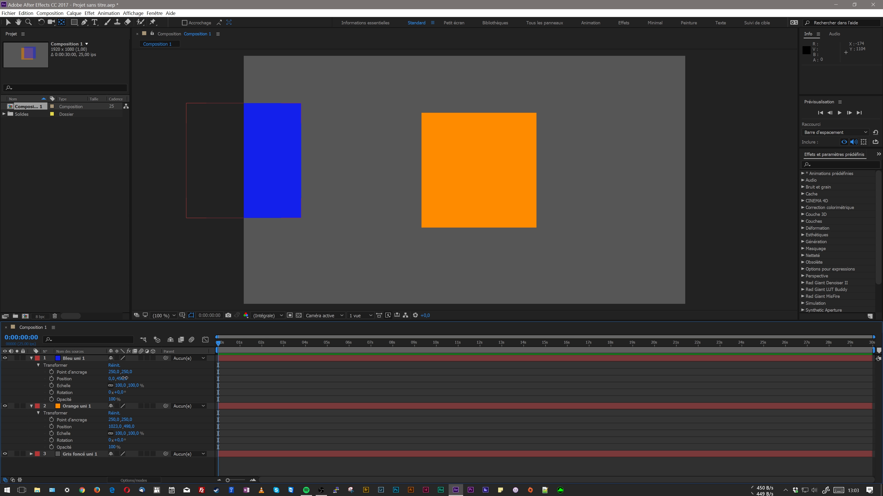
type("0")
key("Return")
Step: Examine where the blue square sits relative to the composition's upper-left corner
scroll(234, 217, "up", 1)
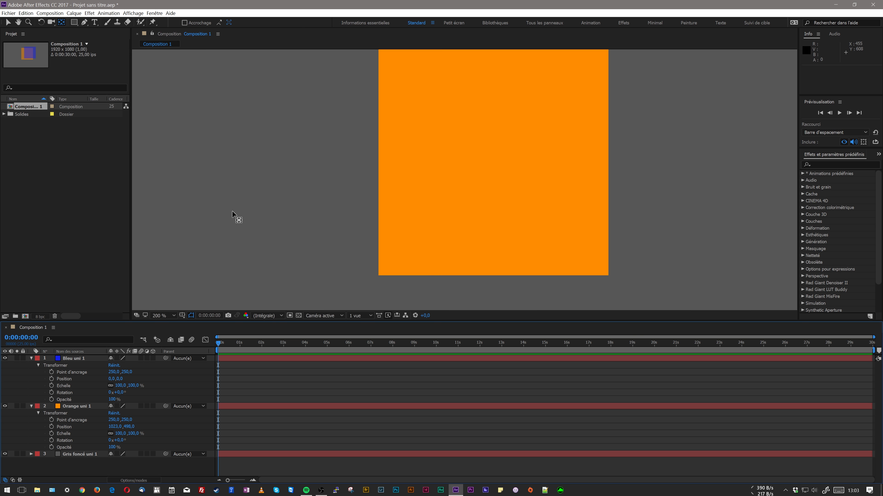
scroll(248, 199, "down", 1)
middle_click(309, 83)
left_click_drag(310, 84, 327, 154)
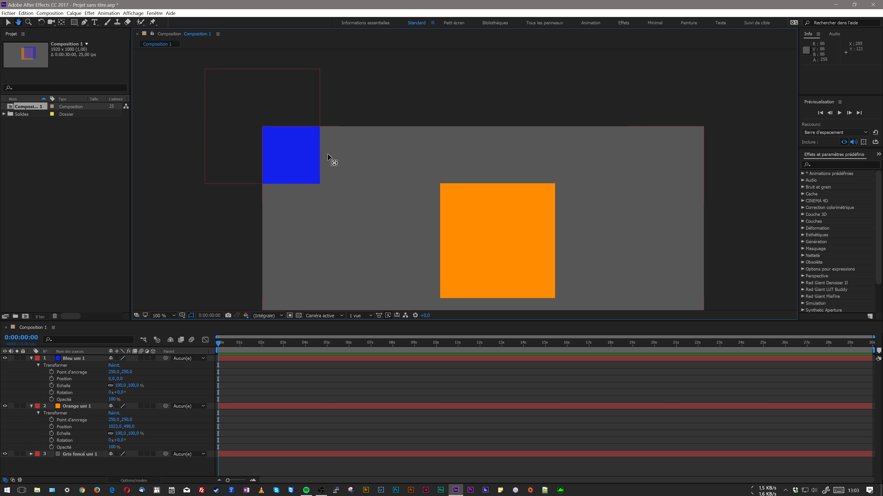
key("h")
left_click_drag(379, 201, 367, 182)
left_click_drag(436, 195, 400, 195)
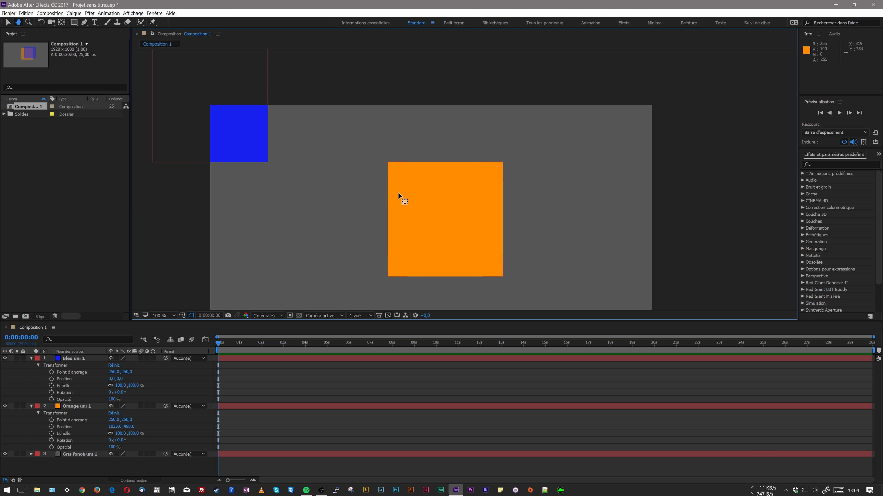
key("y")
key("comma")
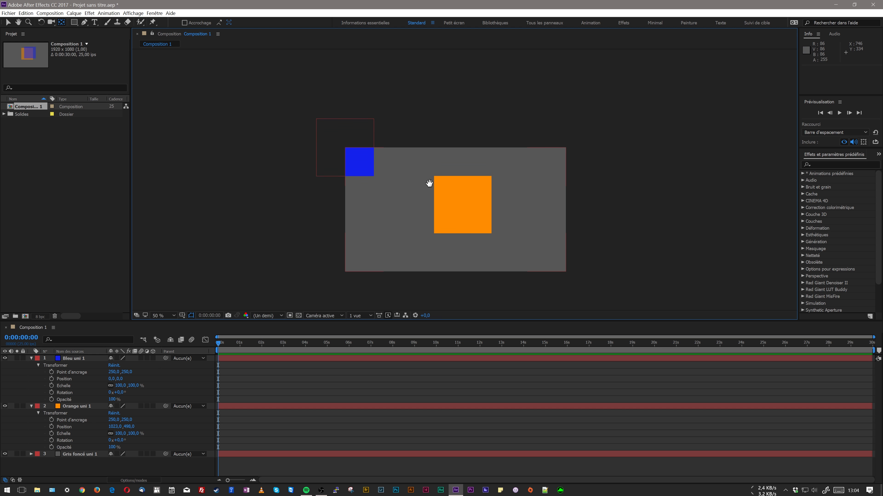
scroll(379, 162, "up", 2)
left_click_drag(369, 133, 469, 200)
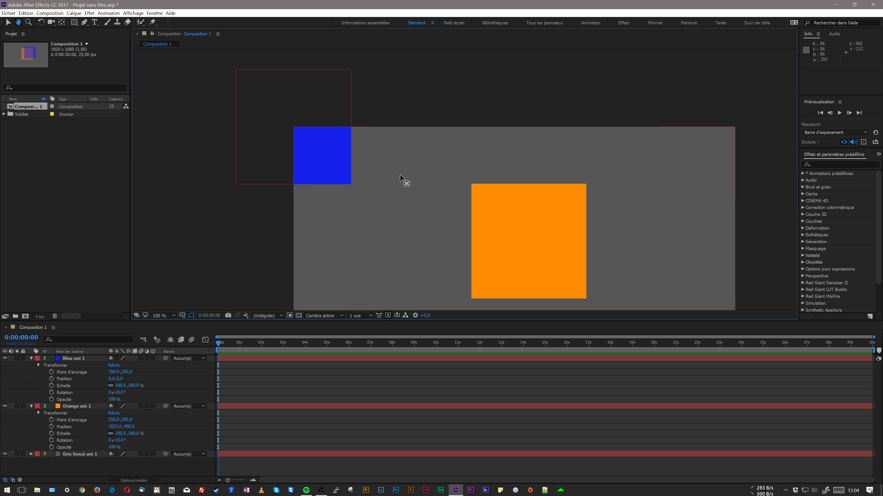
left_click_drag(411, 170, 372, 136)
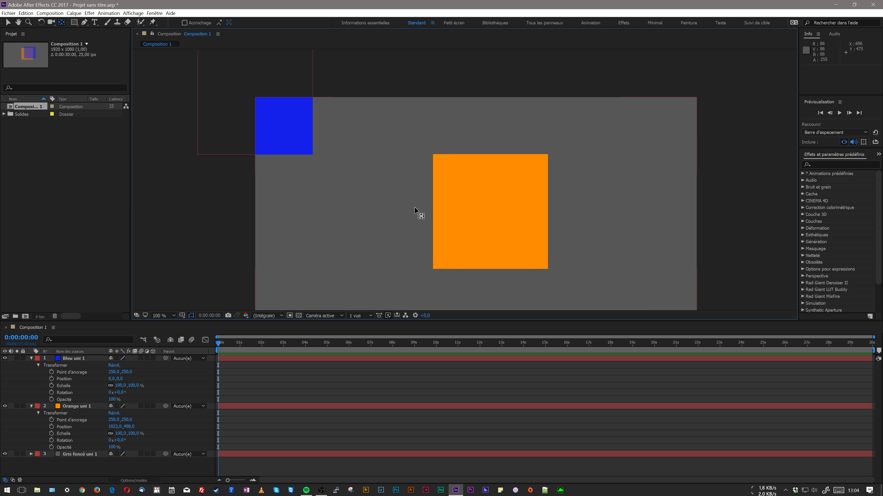
left_click_drag(420, 140, 399, 144)
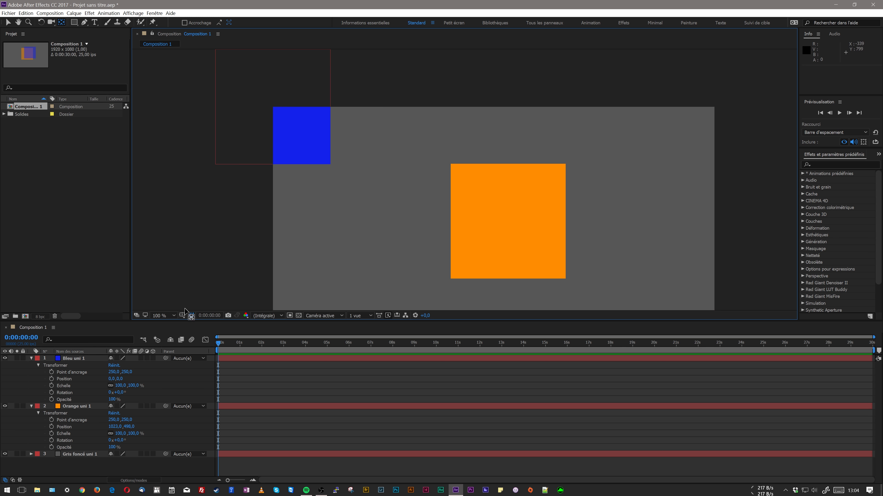
Step: Move the blue square back into the frame, then shift its anchor point to its lower-left corner at about 1, 500
left_click_drag(113, 382, 8, 365)
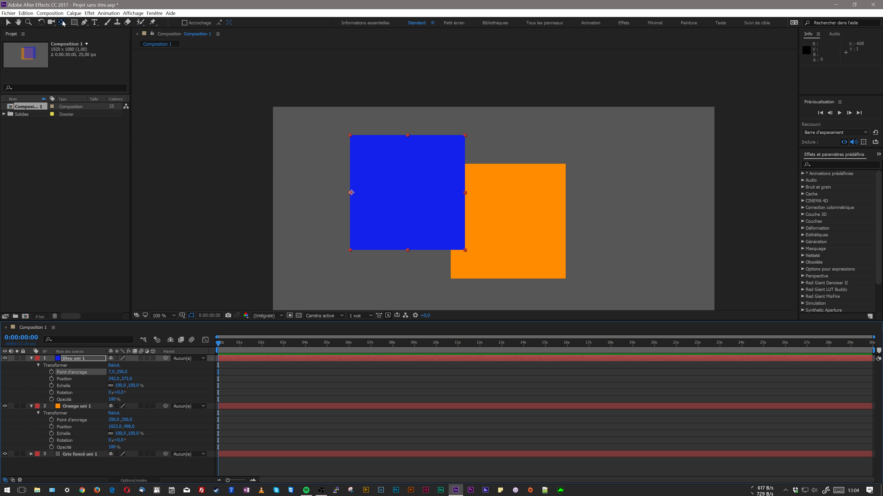
left_click_drag(351, 194, 350, 249)
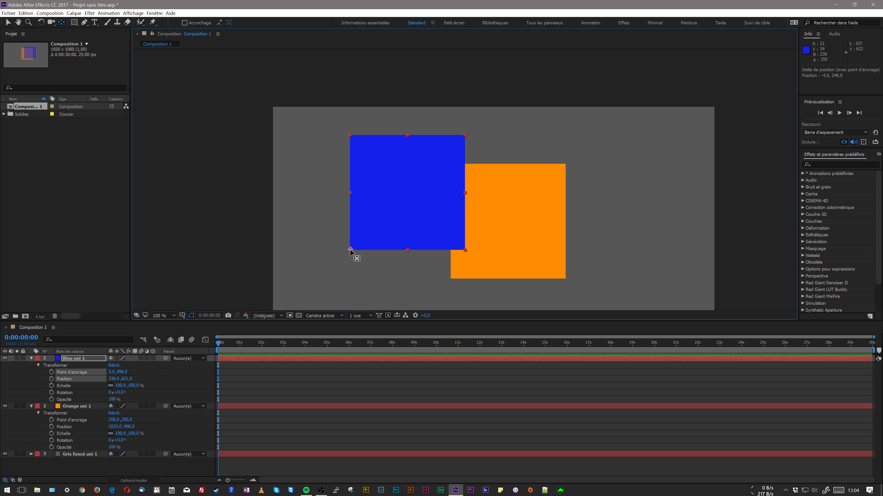
left_click_drag(350, 251, 349, 252)
left_click_drag(350, 251, 349, 251)
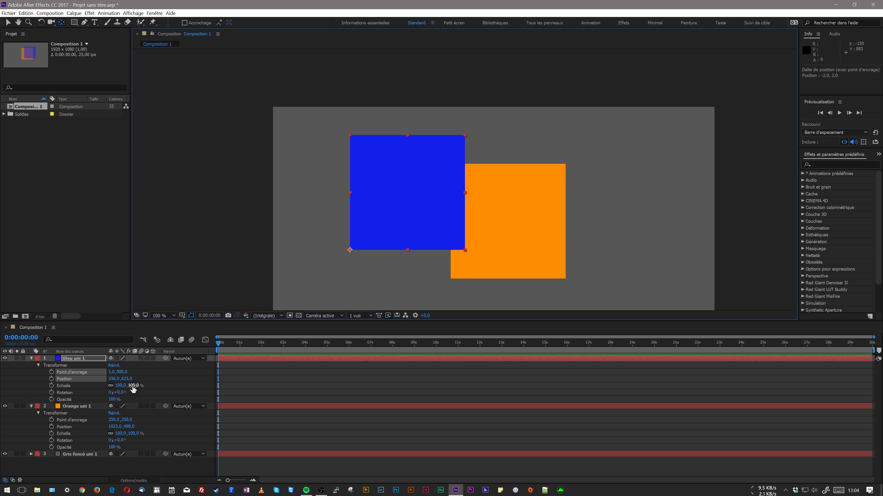
Step: Set both the X position and the anchor point X value of the blue square to 0
left_click(114, 379)
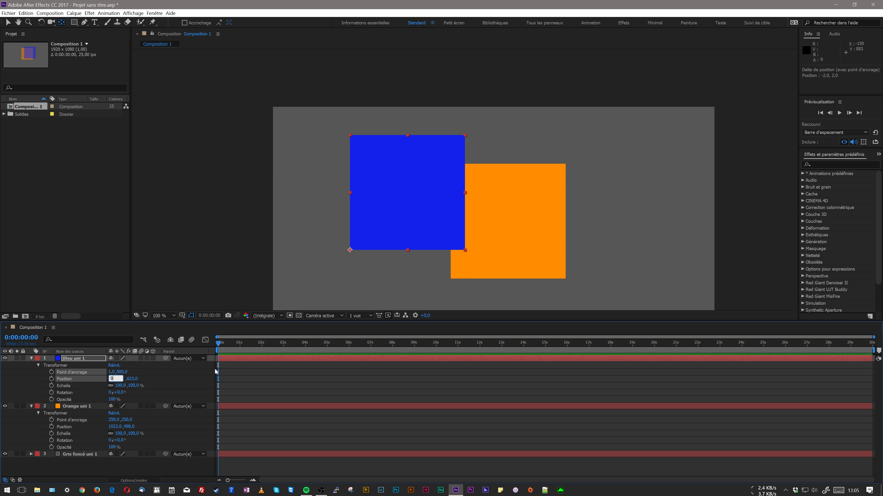
key("Return")
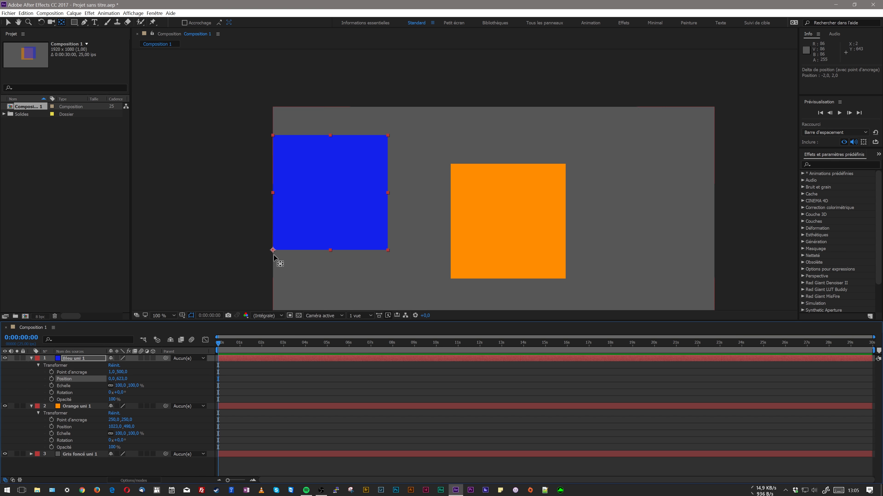
left_click(111, 372)
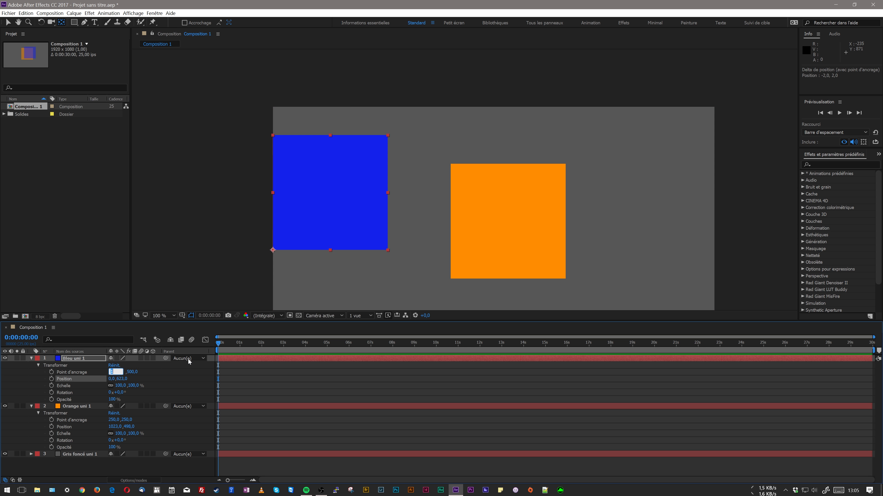
type("0")
key("Return")
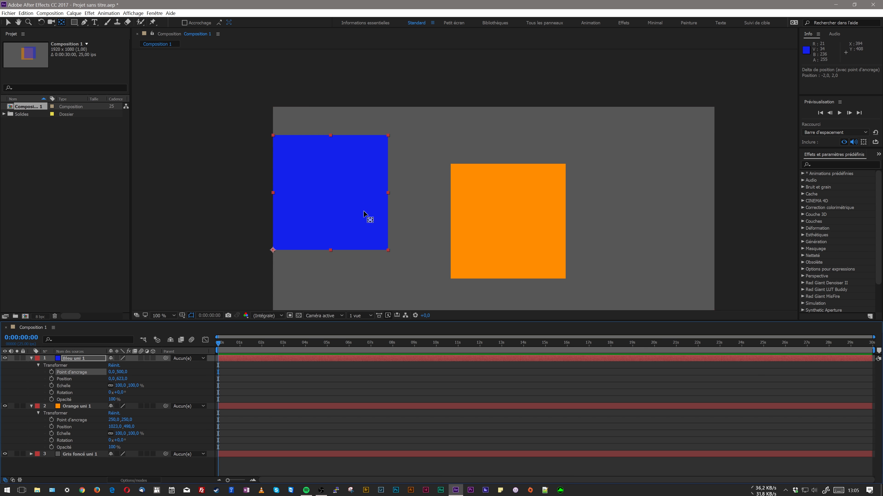
Step: Try a Y position of 0 for the blue square, then undo the position and anchor point changes
left_click(121, 380)
type("0")
key("Return")
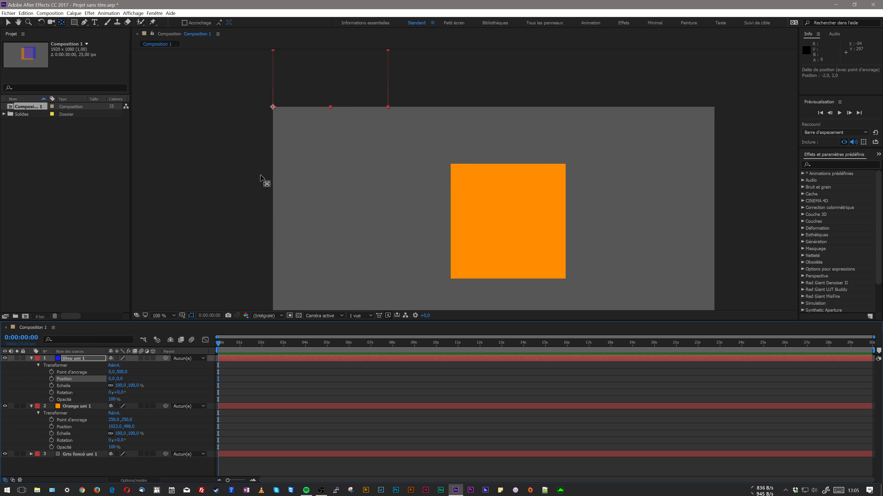
key("ctrl+z")
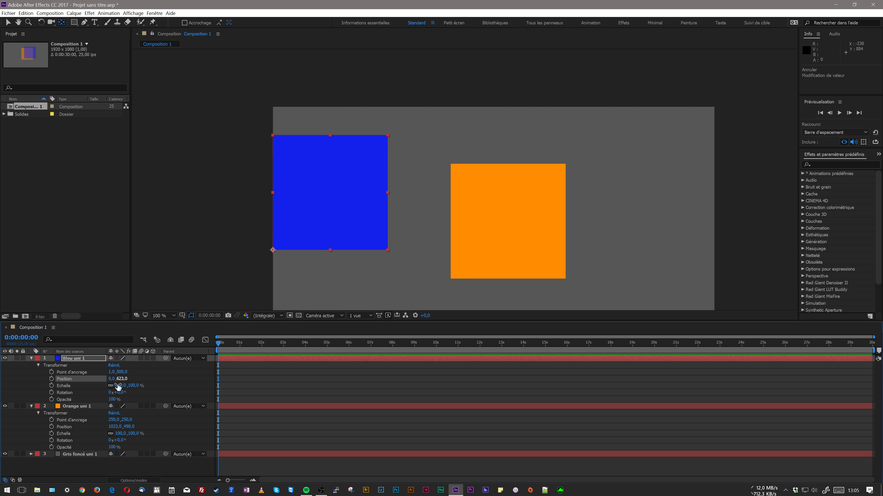
Step: Rotate the blue square back and forth around its lower-left anchor point to about 1x+346°, then try varying its opacity
left_click_drag(123, 393, 80, 391)
left_click_drag(102, 386, 271, 393)
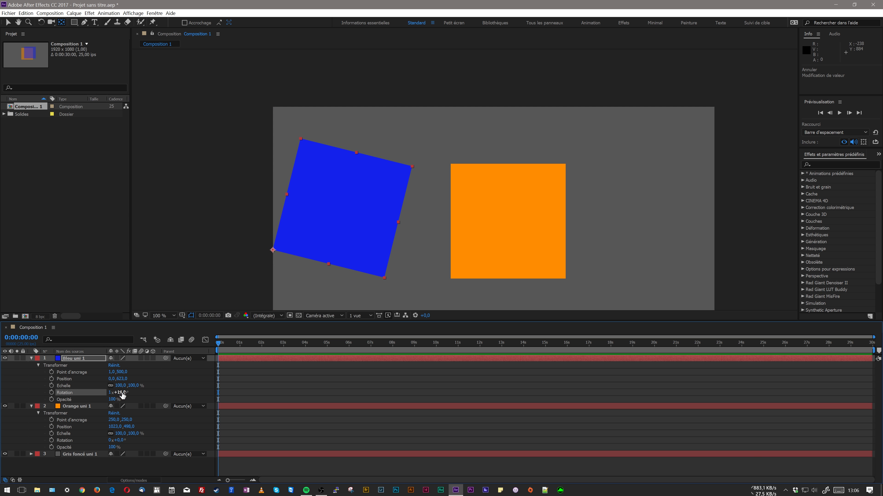
left_click_drag(117, 392, 92, 384)
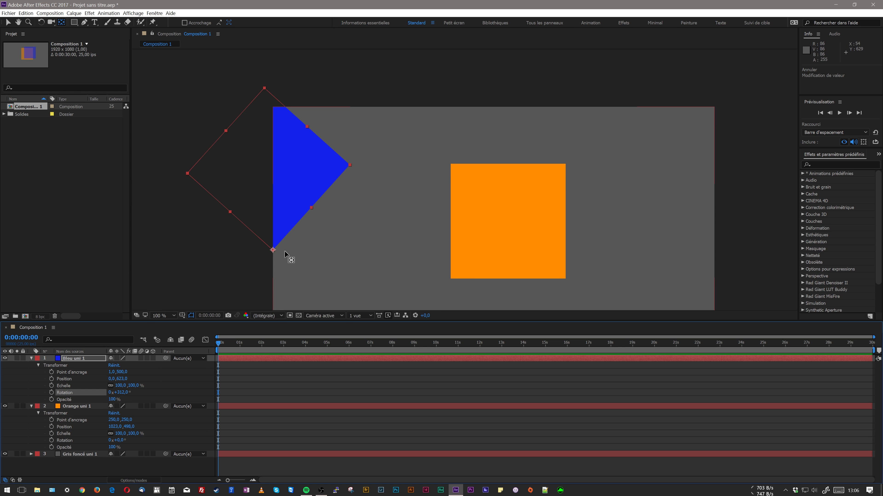
left_click_drag(259, 343, 200, 328)
left_click_drag(119, 393, 261, 395)
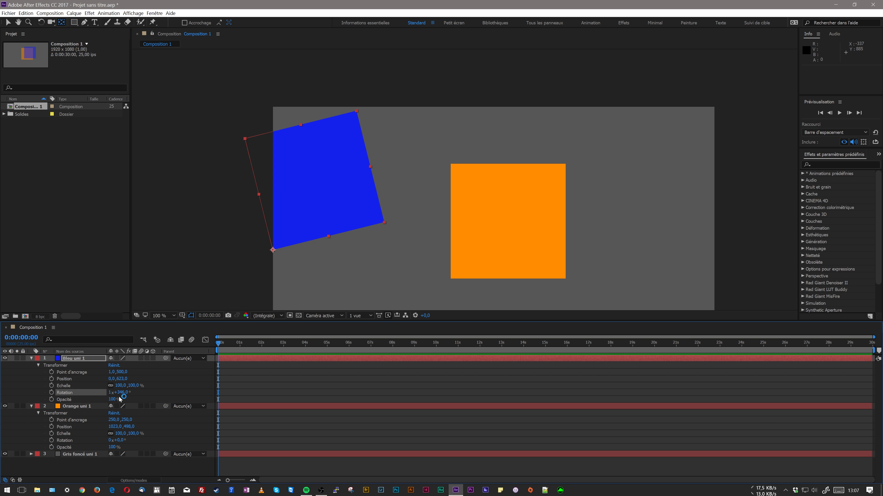
left_click_drag(112, 400, 136, 398)
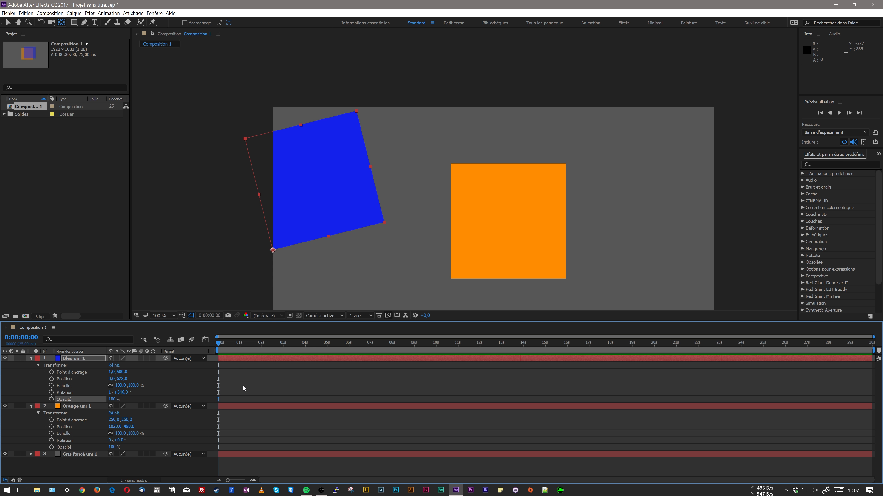
Step: Delete the blue square's layer from the composition
left_click(78, 358)
key("Delete")
left_click_drag(519, 167, 451, 119)
Step: Display the orange square's position, anchor point and scale properties one at a time
left_click(95, 360)
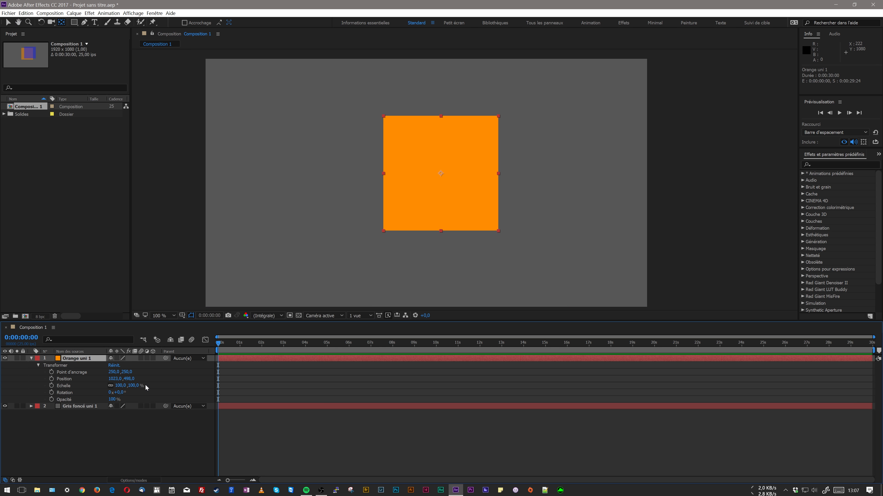
key("p")
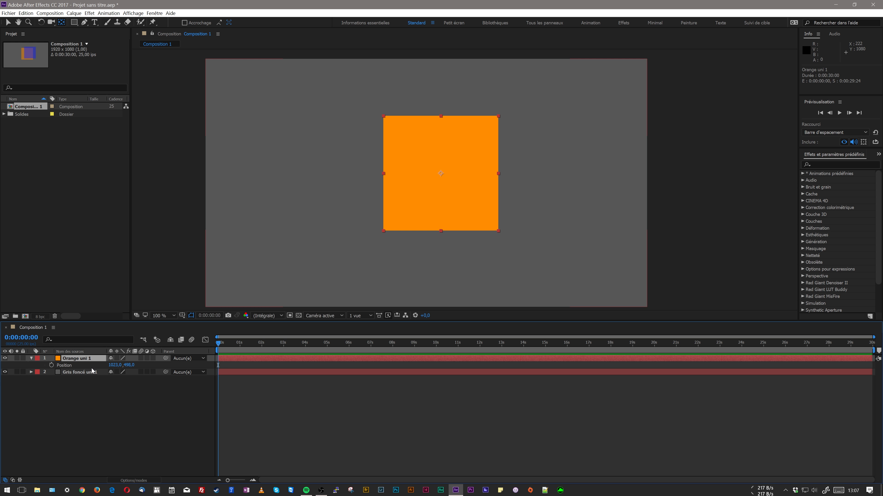
key("a")
key("s")
Step: Unlink the orange square's scale proportions and set its horizontal scale to 300%
left_click_drag(120, 365, 86, 362)
left_click(111, 365)
left_click(121, 365)
type("300")
key("Tab")
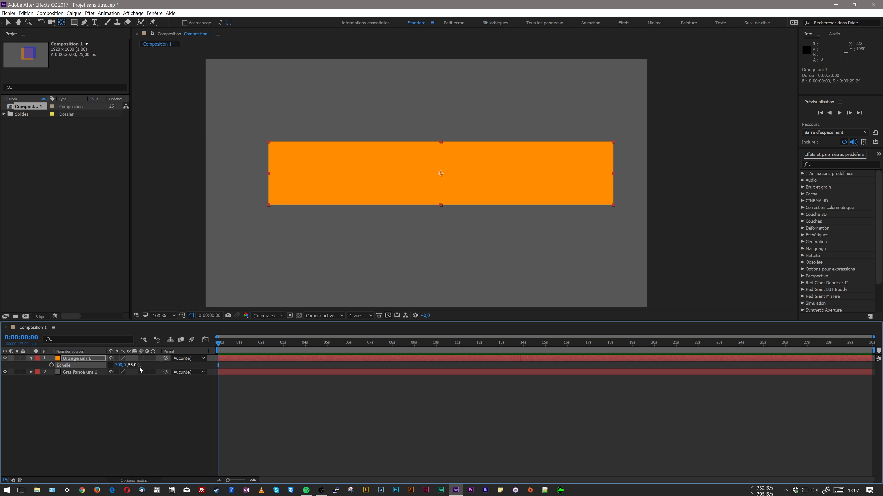
Step: Set the orange shape's vertical scale to 50%, then reduce both scale values proportionally to about 277, 46.2%
type("50")
left_click(120, 376)
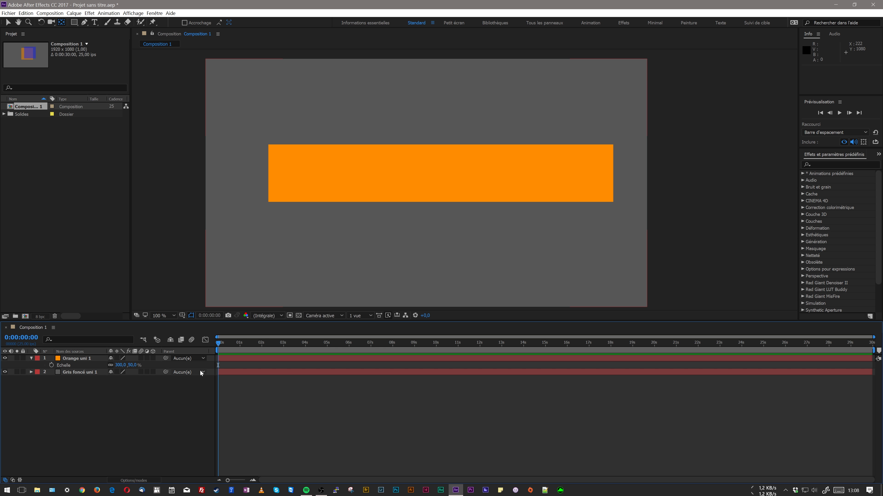
left_click_drag(122, 365, 101, 357)
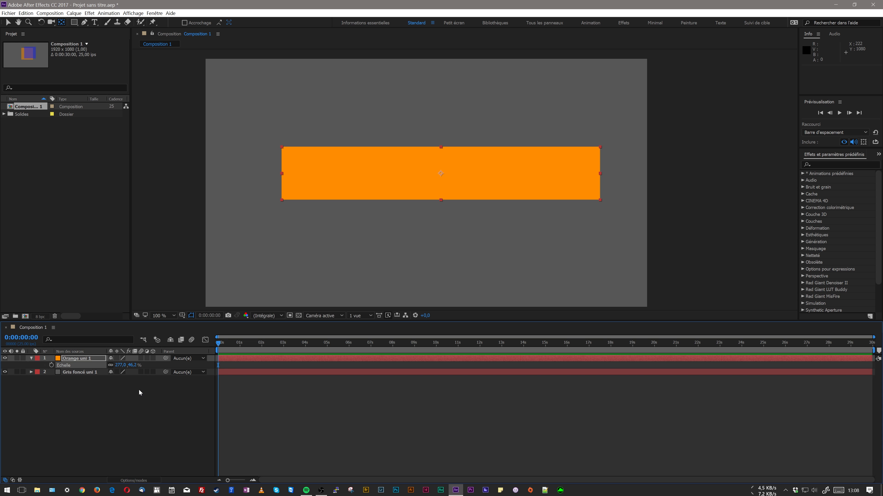
Step: Display the orange layer's position, anchor point, rotation, opacity and scale properties in turn
key("p")
key("a")
key("r")
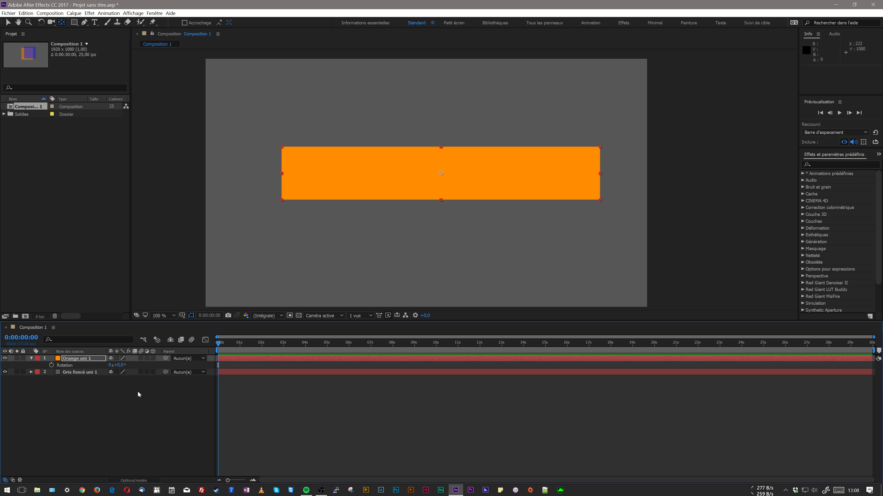
key("t")
key("s")
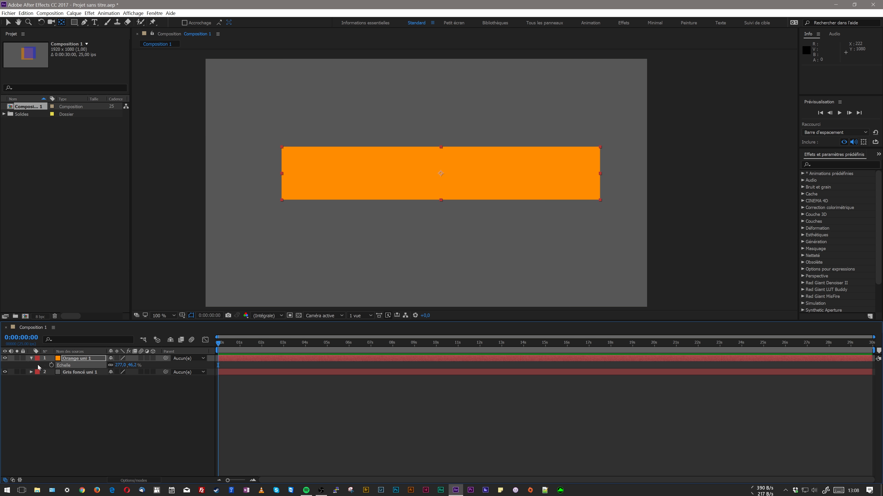
Step: Expand all of the orange layer's transform properties, then collapse its Transformer group
left_click(31, 359)
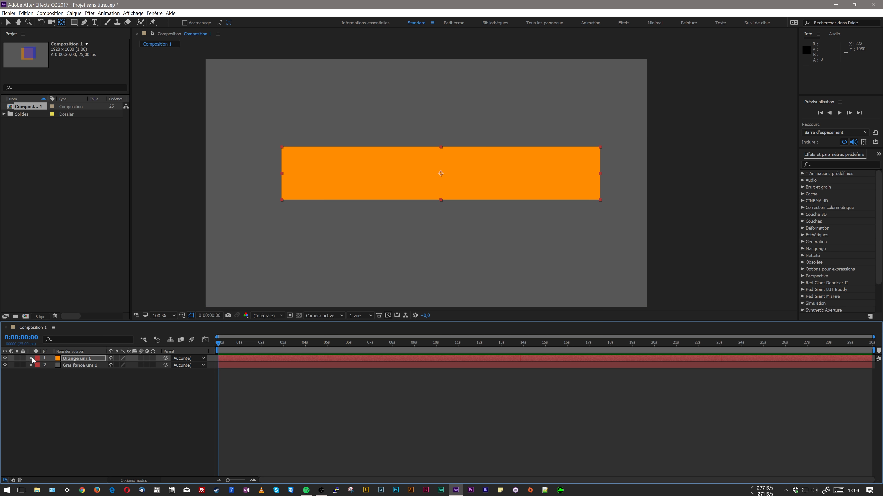
left_click(31, 358)
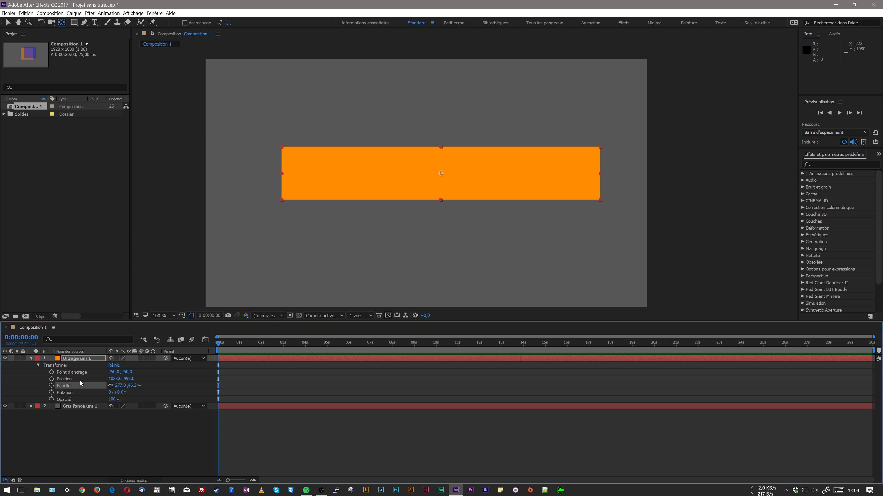
left_click(38, 365)
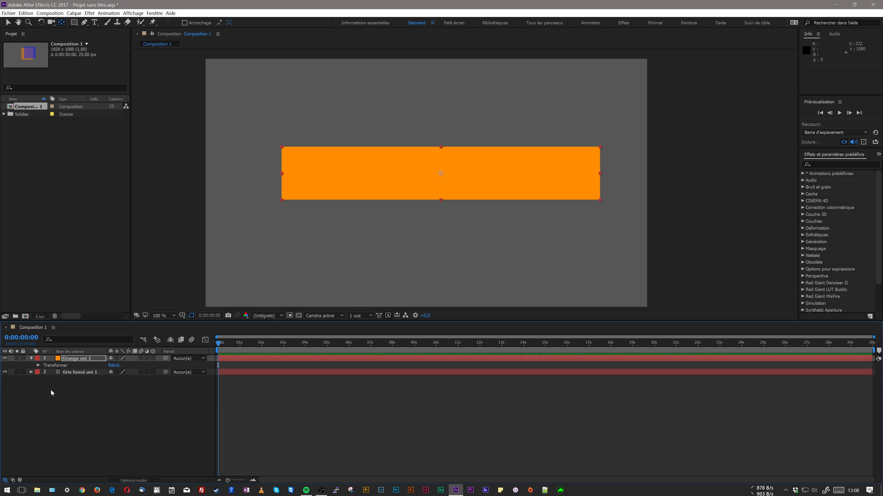
Step: Duplicate the orange layer, then delete the duplicate
key("ctrl+d")
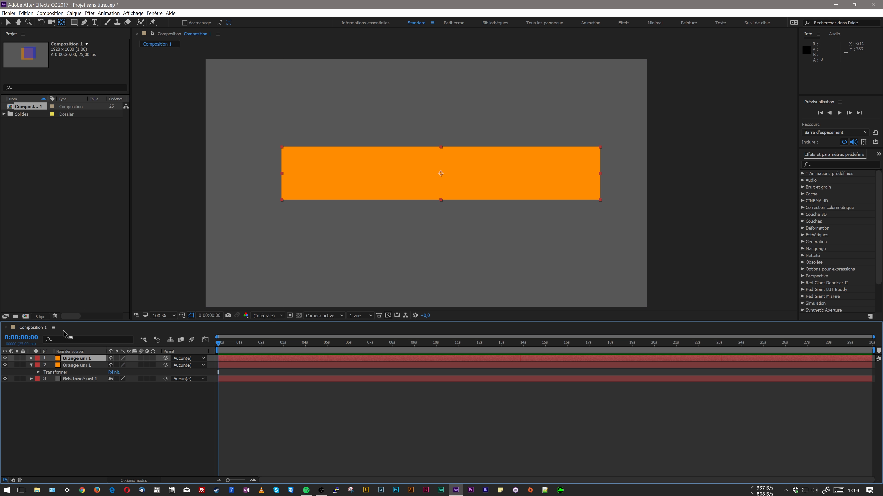
key("Delete")
Step: Add the Bleu uni 1 solid from the Solides folder to the composition at about 494, 451
left_click(4, 114)
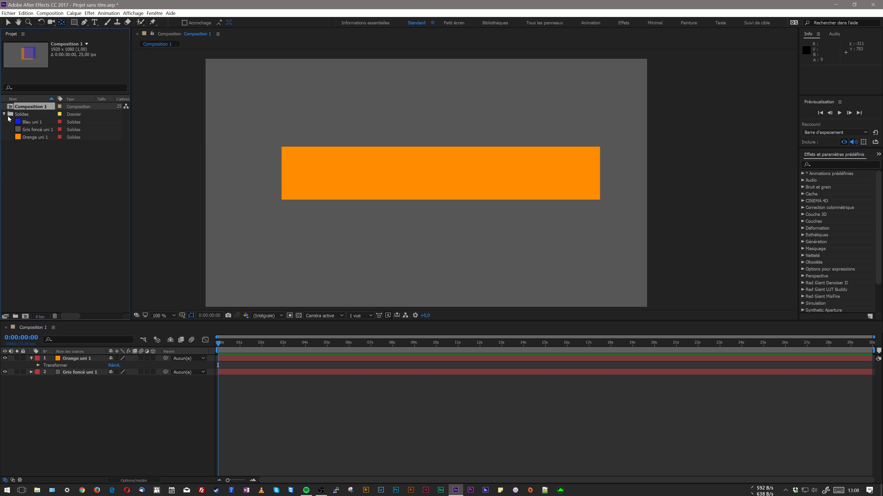
left_click_drag(33, 121, 319, 162)
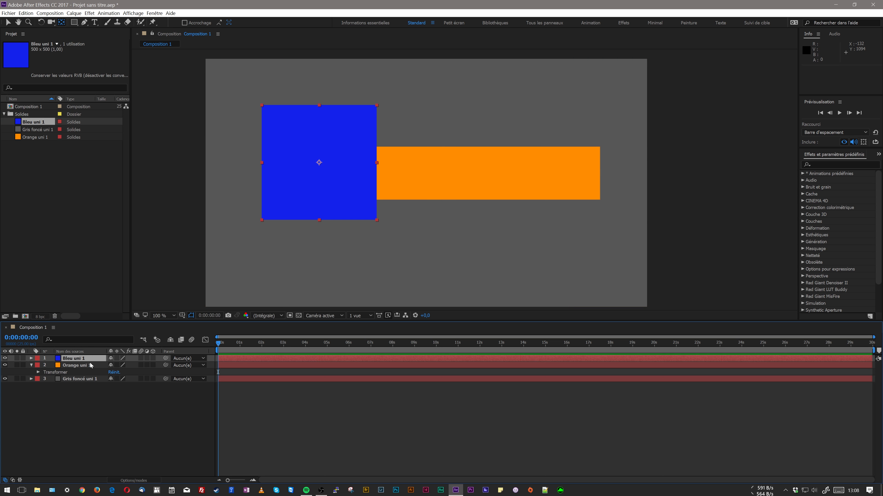
Step: Select the blue and orange layers together and display only their position properties
left_click(89, 364)
left_click(32, 365)
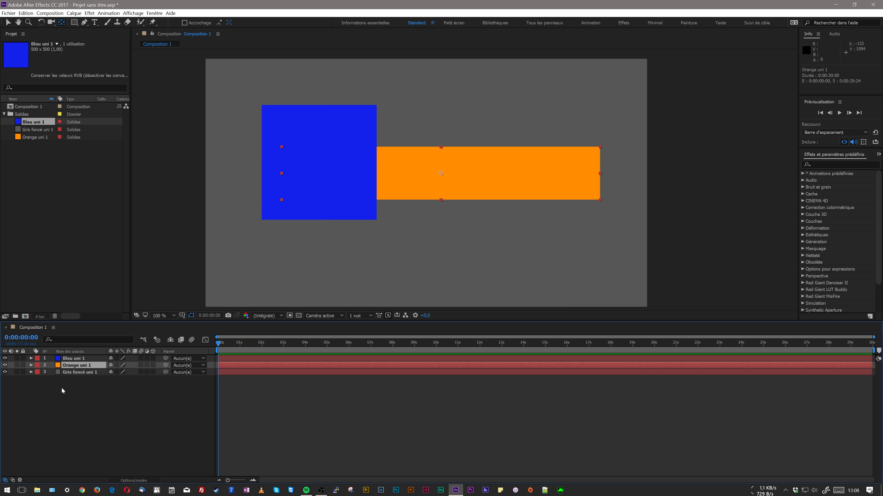
left_click(83, 358, "shift")
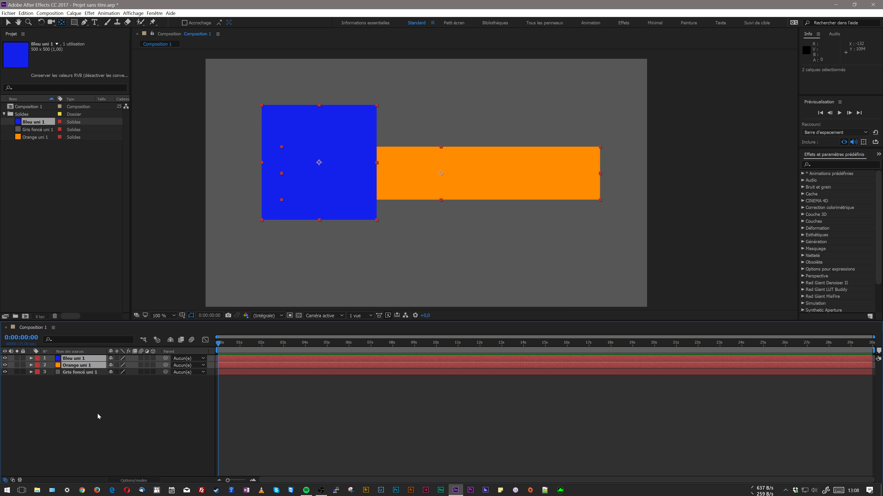
key("p")
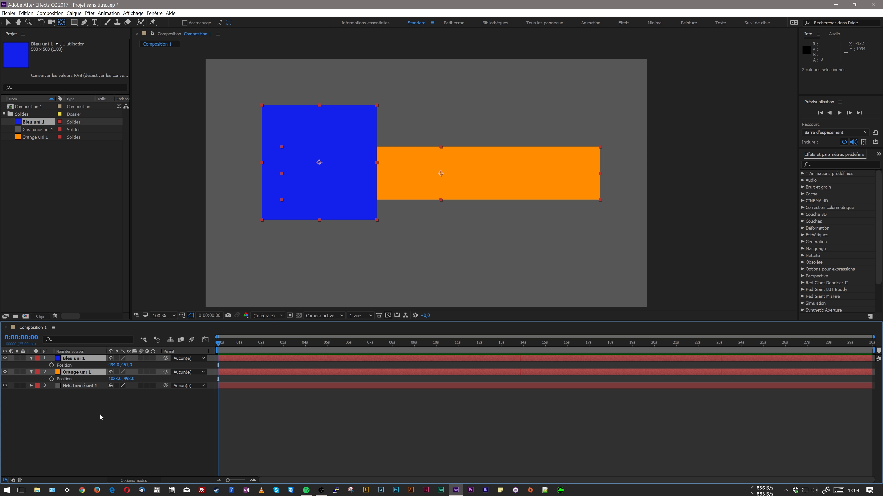
Step: Expand the full transform properties of both selected layers, then reduce them to position only
left_click(32, 358)
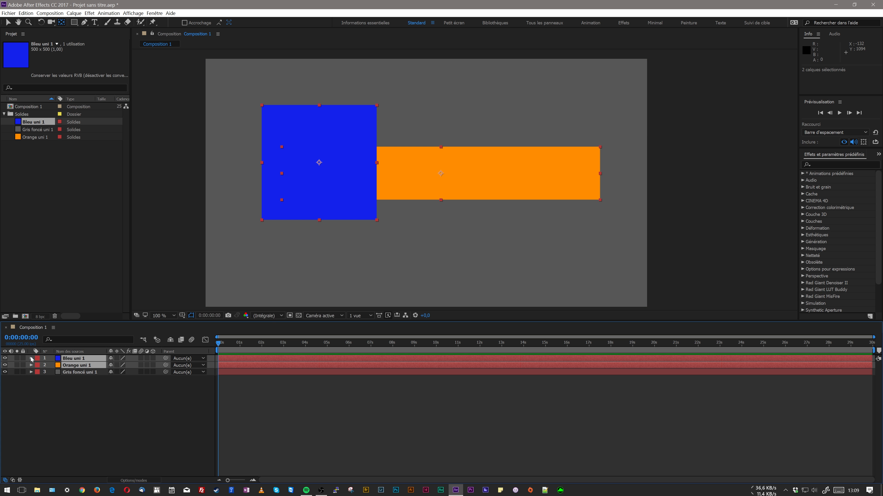
left_click(31, 358)
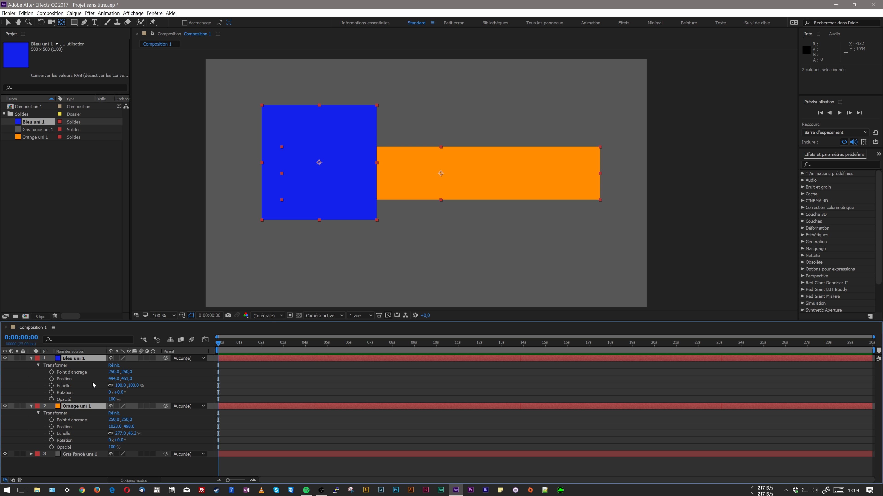
key("p")
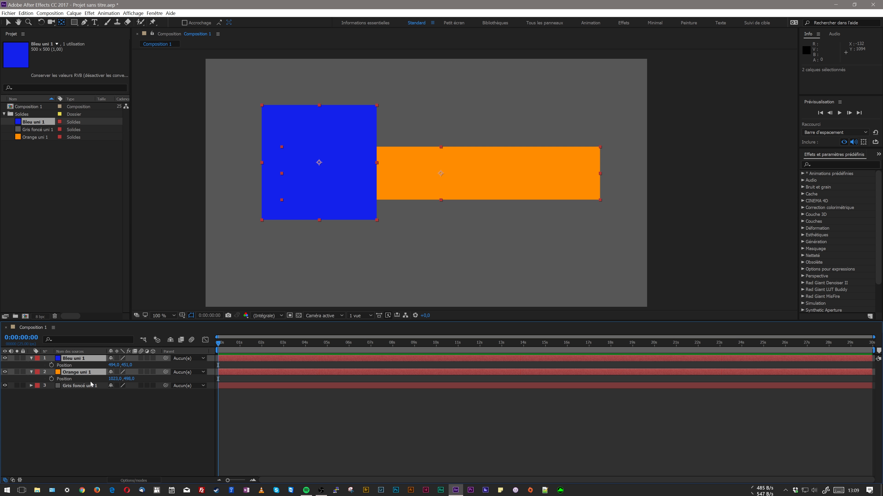
Step: Display the position and opacity properties together for both selected layers
key("t")
key("p")
key("shift+t")
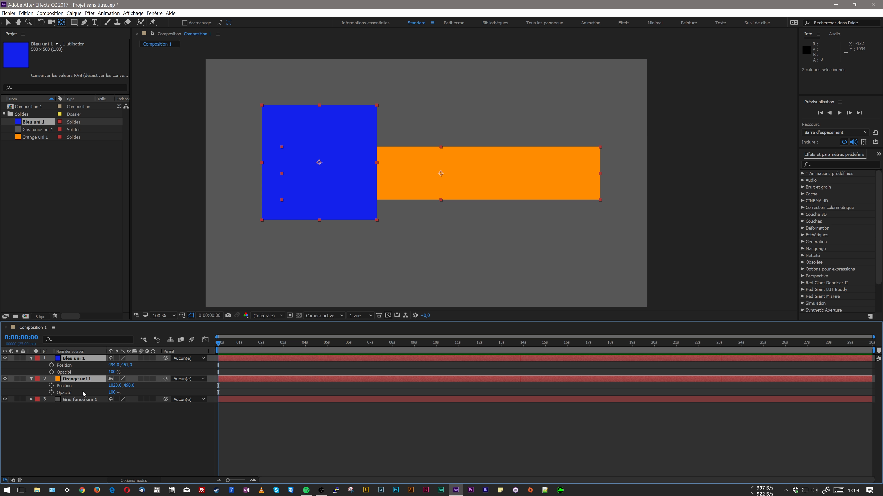